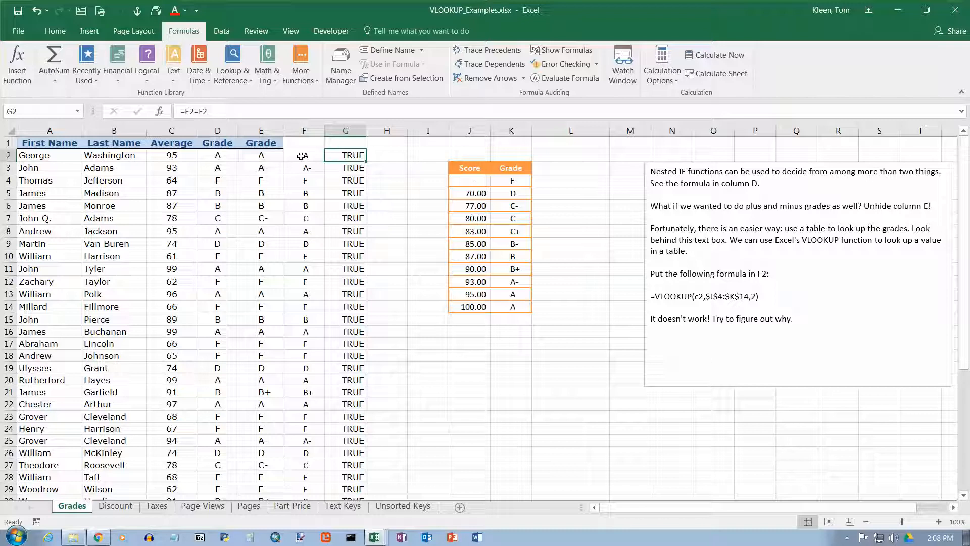
Examine the nested IF formula in E2, the VLOOKUP formula in F2 and the score-to-grade table in J4:K14.
{"action": "left_click", "coordinate": [258, 155]}
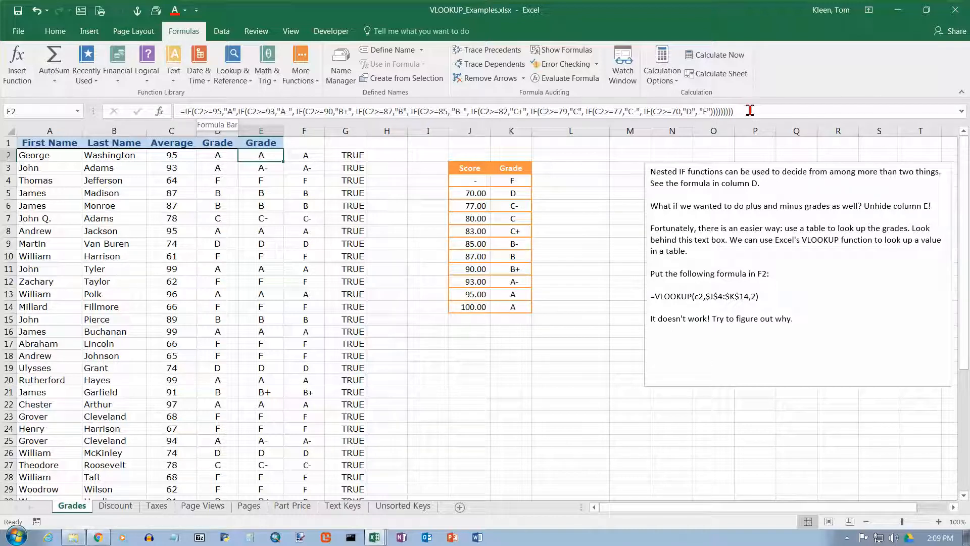
{"action": "left_click", "coordinate": [185, 110]}
{"action": "left_click_drag", "start_coordinate": [185, 110], "coordinate": [742, 112]}
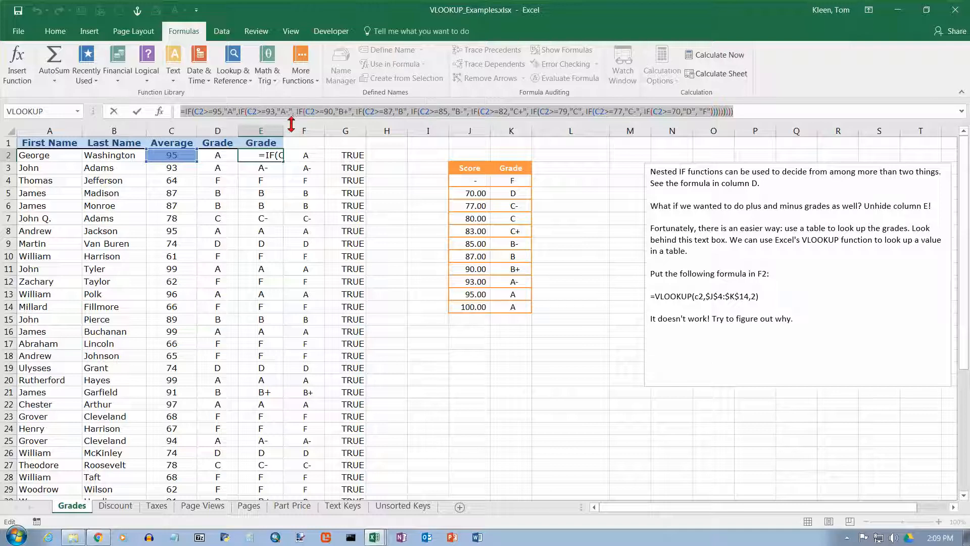
{"action": "key", "text": "Escape"}
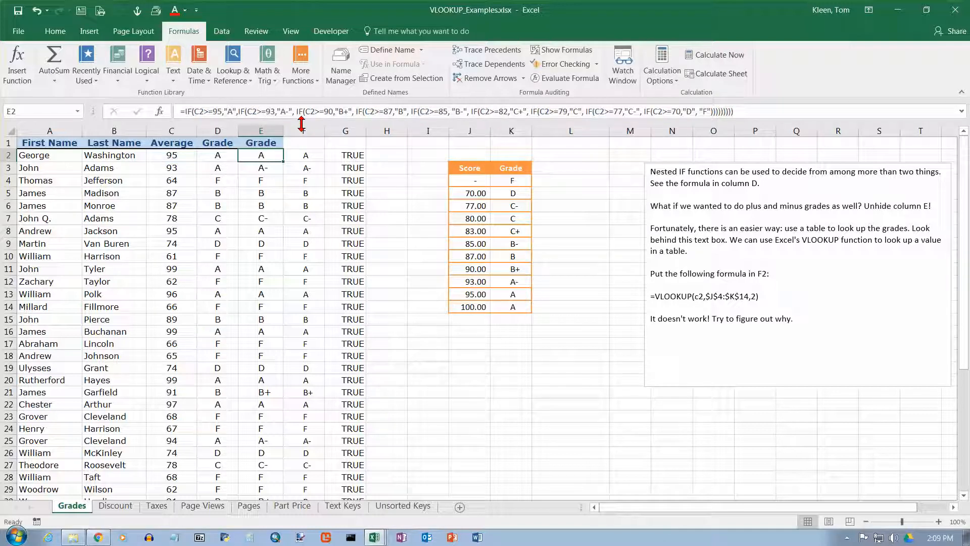
{"action": "left_click", "coordinate": [309, 156]}
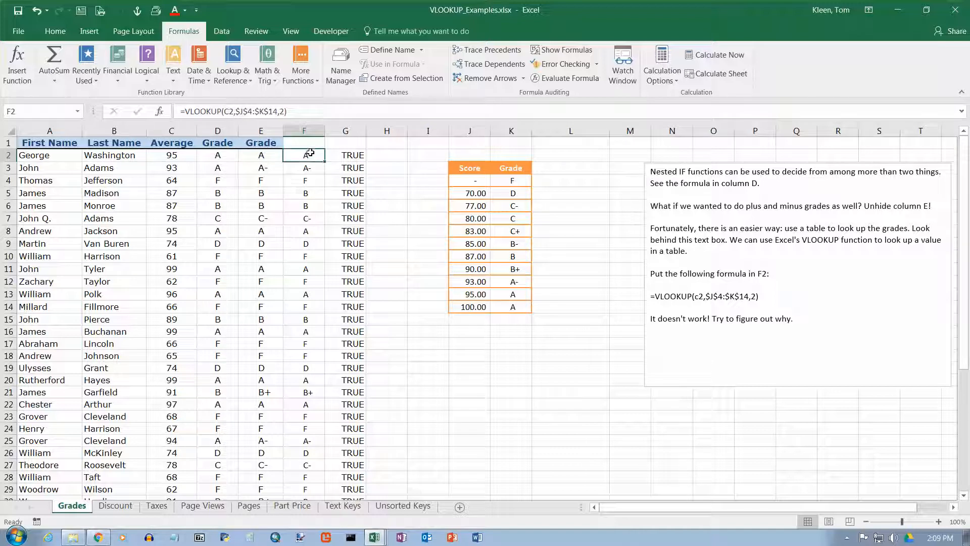
{"action": "left_click", "coordinate": [475, 183]}
{"action": "left_click_drag", "start_coordinate": [498, 185], "coordinate": [522, 309]}
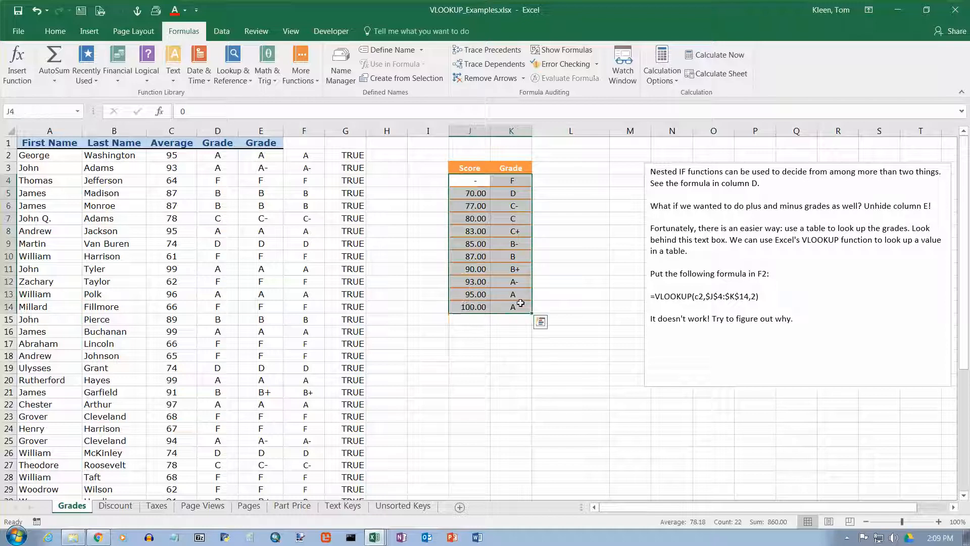
{"action": "left_click", "coordinate": [166, 155]}
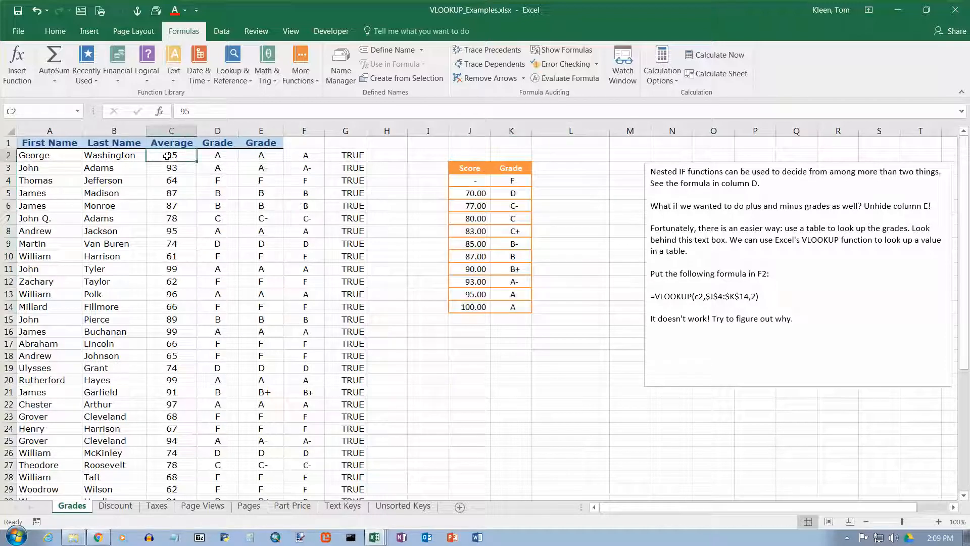
{"action": "left_click_drag", "start_coordinate": [466, 183], "coordinate": [515, 306]}
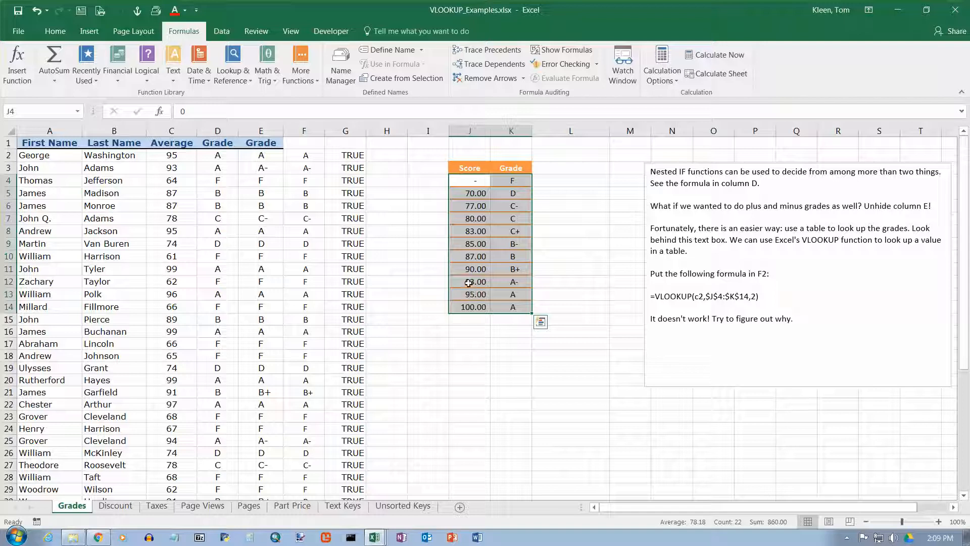
{"action": "left_click", "coordinate": [256, 142]}
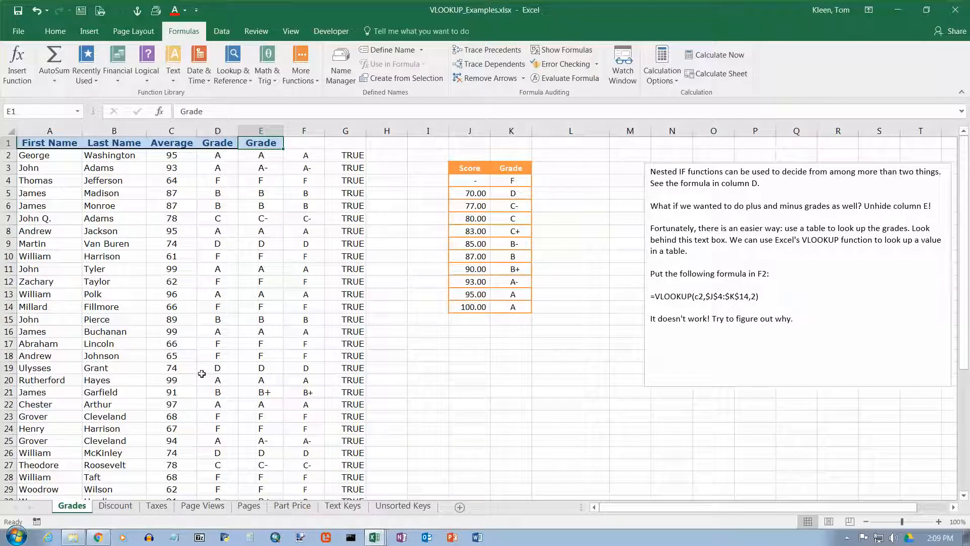
Insert a VLOOKUP function in F3 of the Discount sheet with the quantity cell F2 as its lookup value.
{"action": "left_click", "coordinate": [126, 508]}
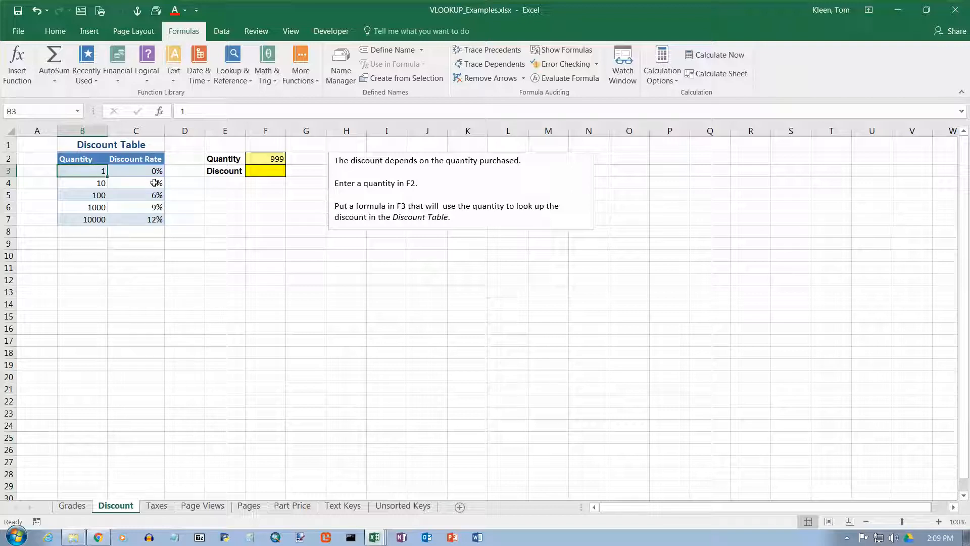
{"action": "left_click", "coordinate": [278, 159]}
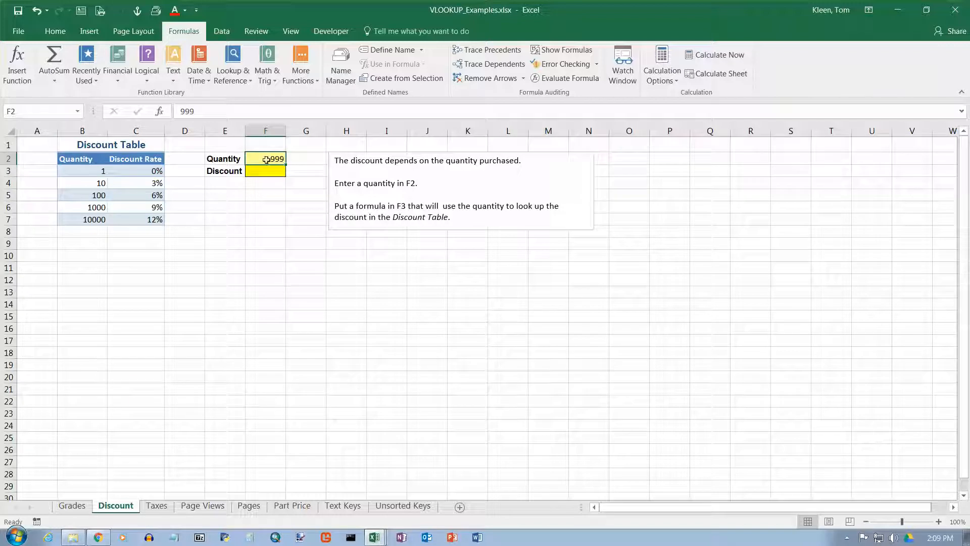
{"action": "left_click", "coordinate": [266, 172]}
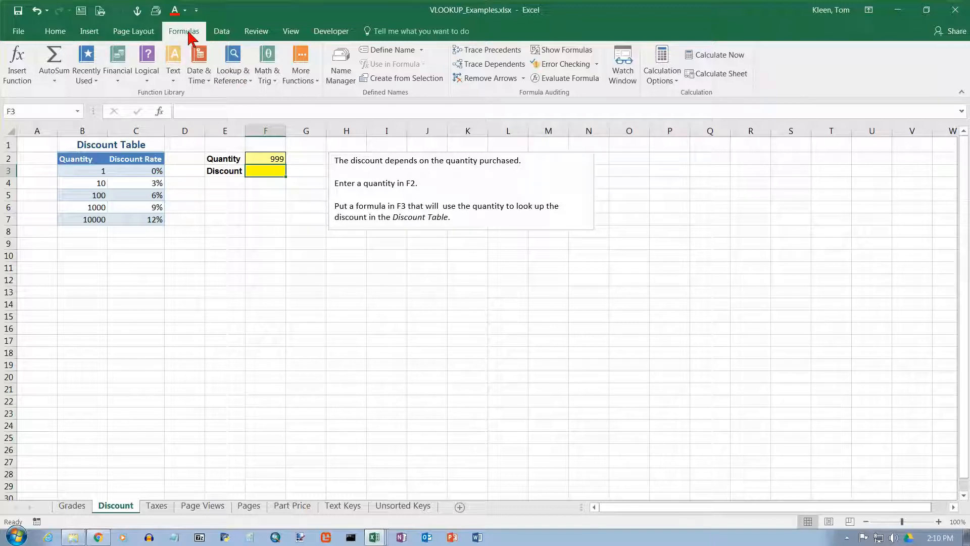
{"action": "left_click", "coordinate": [242, 85]}
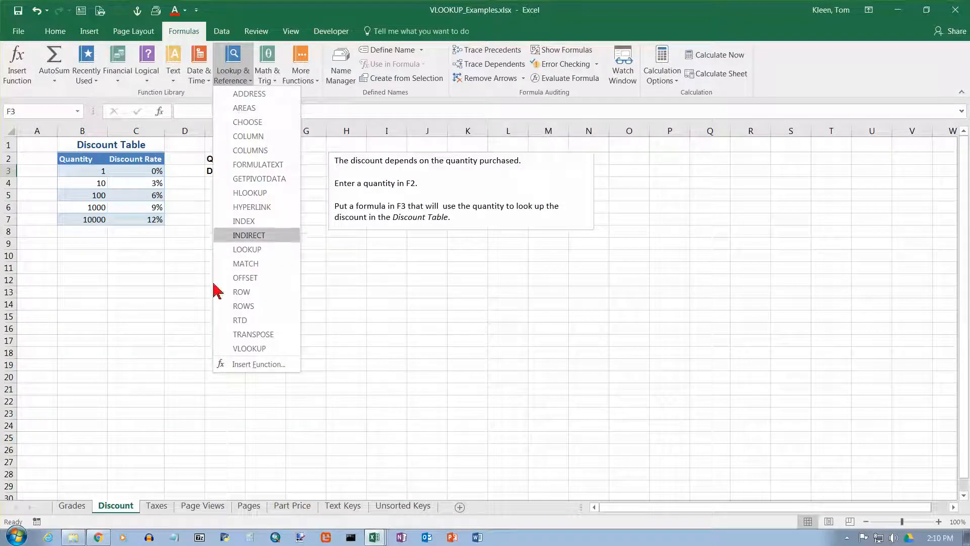
{"action": "left_click", "coordinate": [259, 347]}
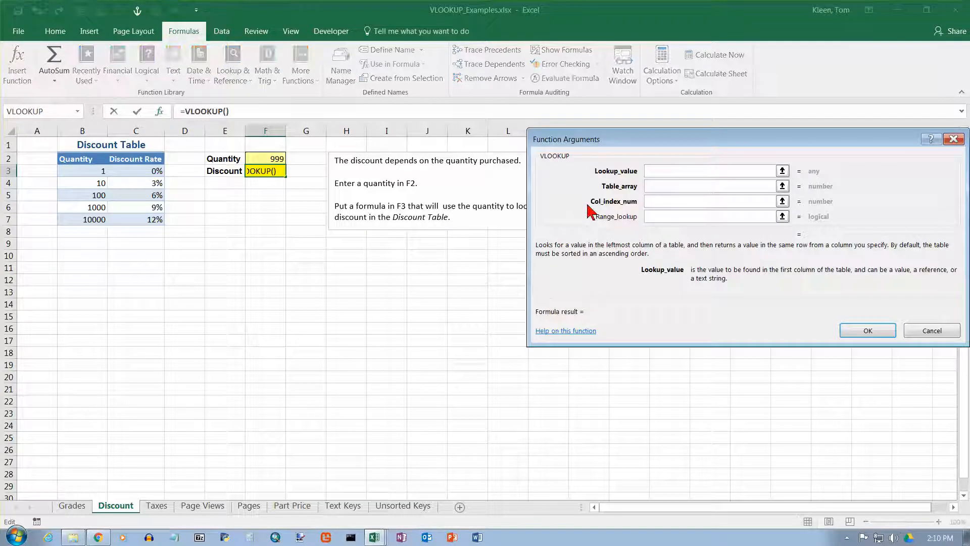
{"action": "left_click", "coordinate": [273, 158]}
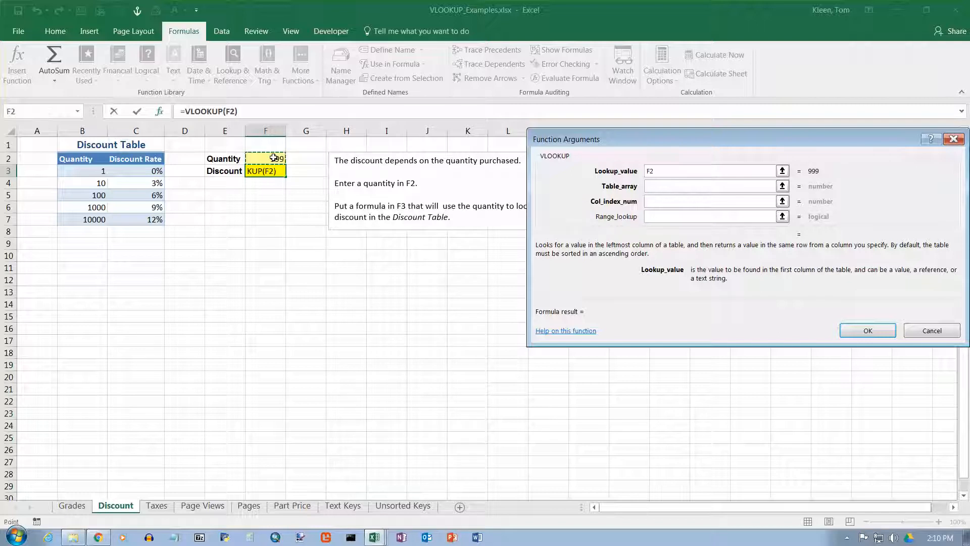
Complete the VLOOKUP with B3:C7 as the table array and 2 as the column index number.
{"action": "left_click", "coordinate": [655, 187]}
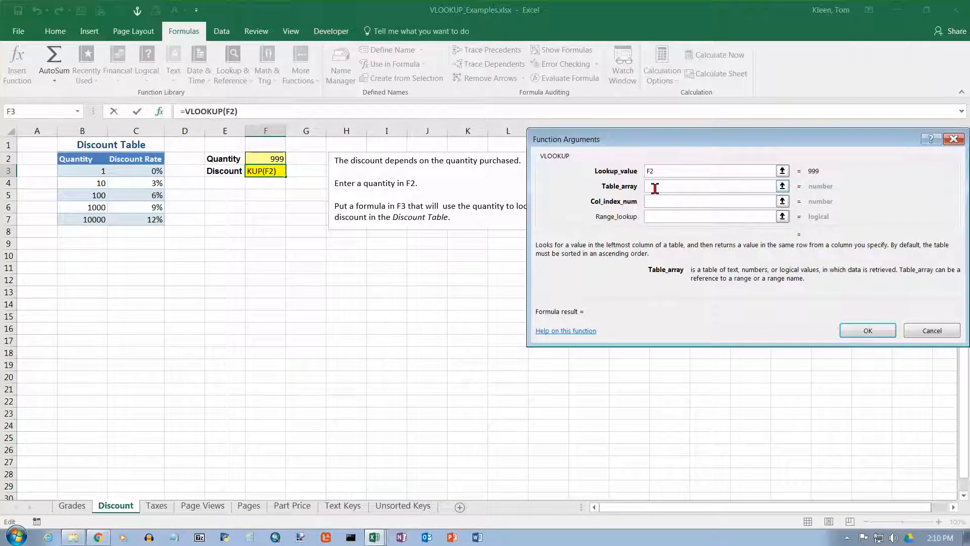
{"action": "left_click", "coordinate": [85, 171]}
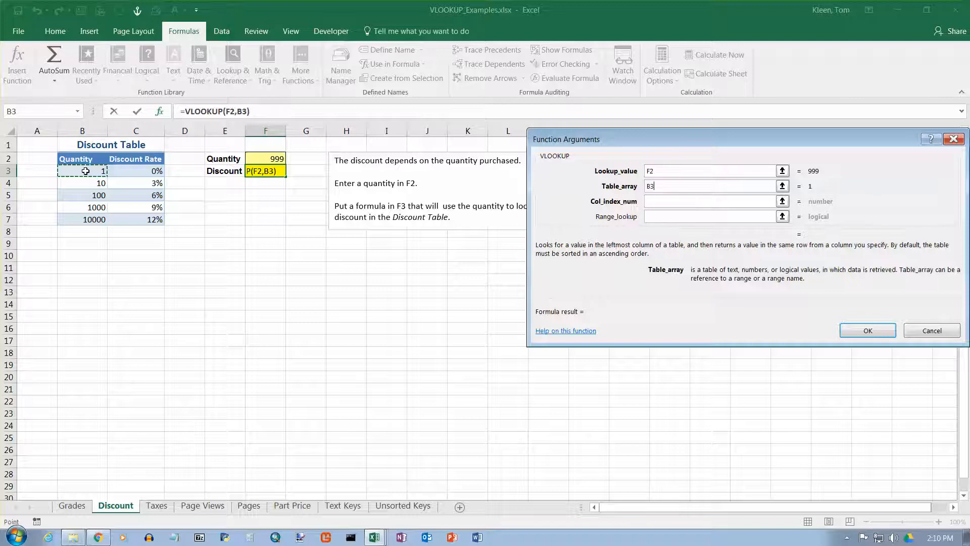
{"action": "left_click_drag", "start_coordinate": [86, 171], "coordinate": [151, 220]}
{"action": "left_click", "coordinate": [656, 202]}
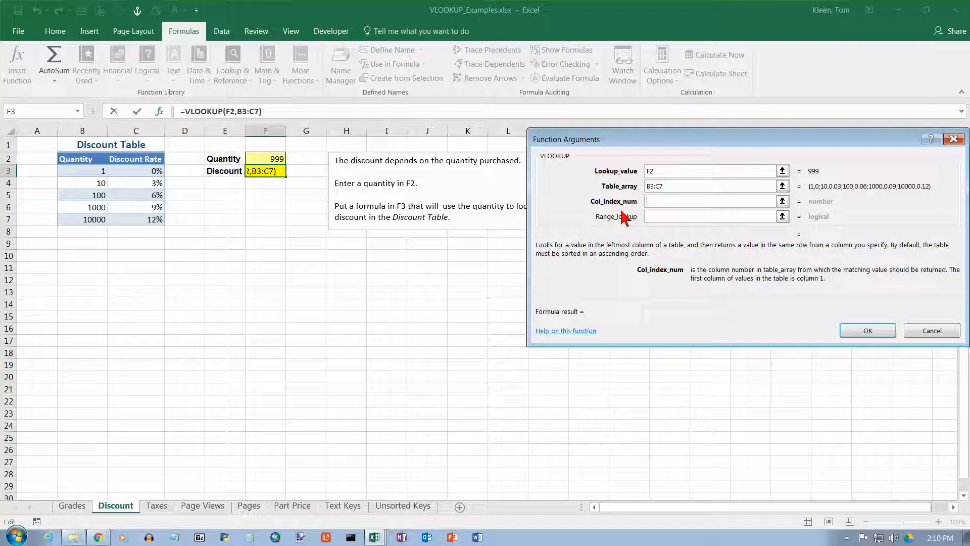
{"action": "type", "text": "2"}
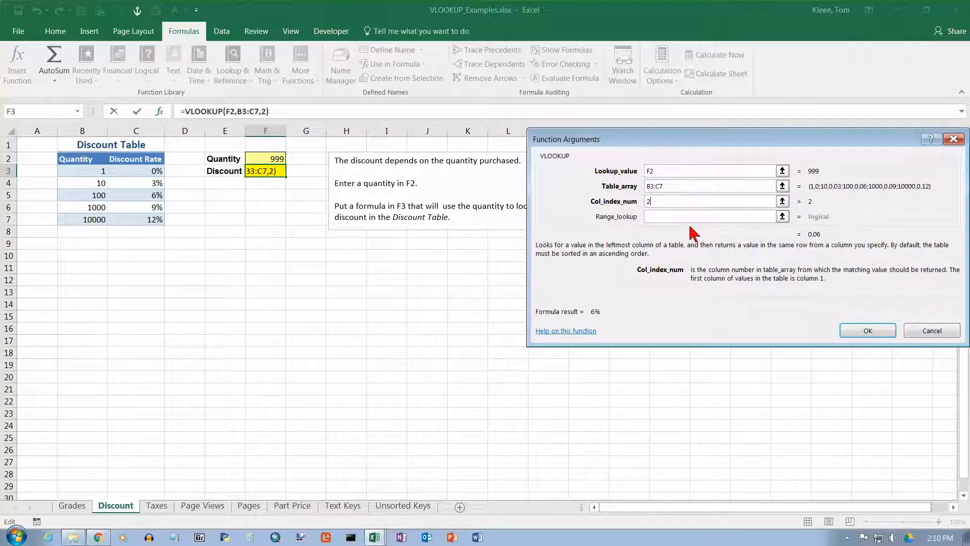
{"action": "left_click", "coordinate": [882, 333]}
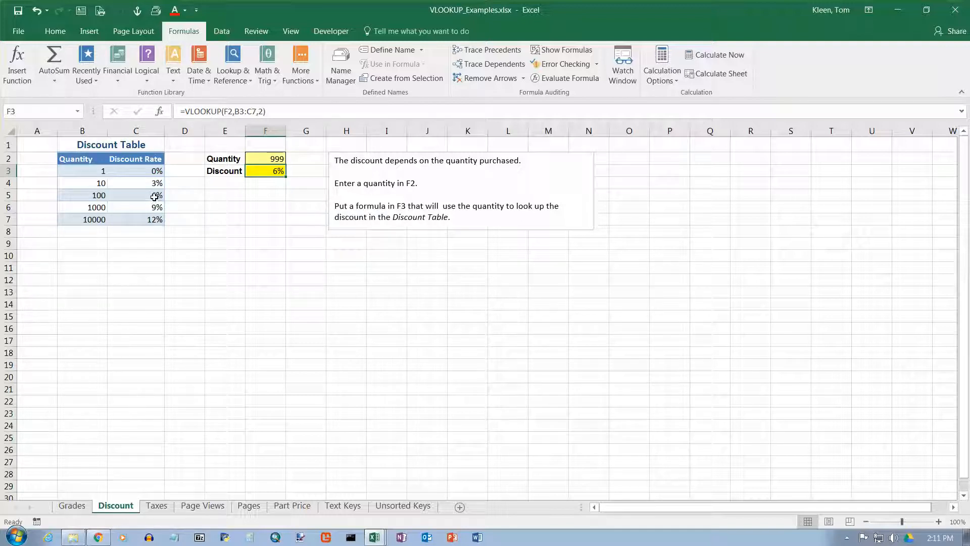
Test the discount formula by setting the quantity in F2 to 1000, 9999 and finally 10000.
{"action": "left_click", "coordinate": [275, 161]}
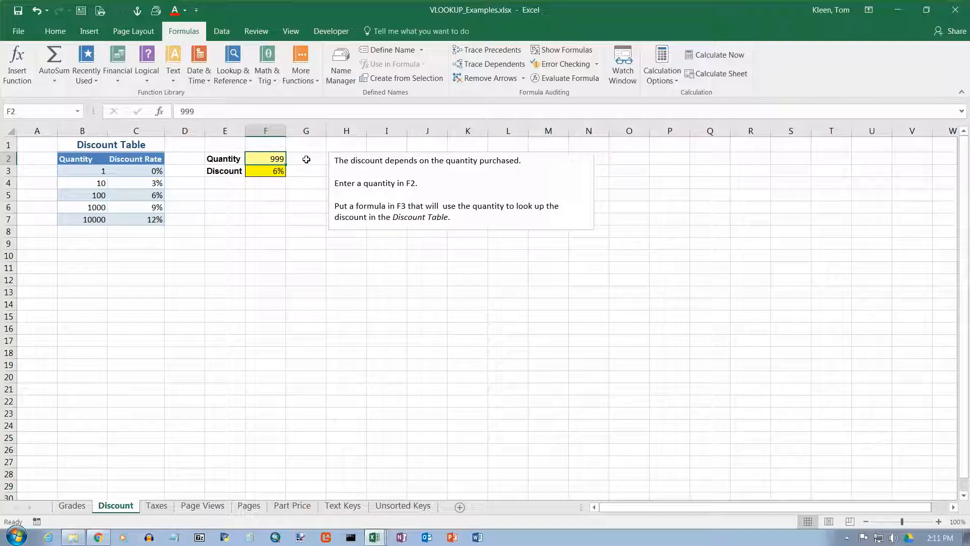
{"action": "type", "text": "1000"}
{"action": "key", "text": "Return"}
{"action": "key", "text": "Up"}
{"action": "type", "text": "9"}
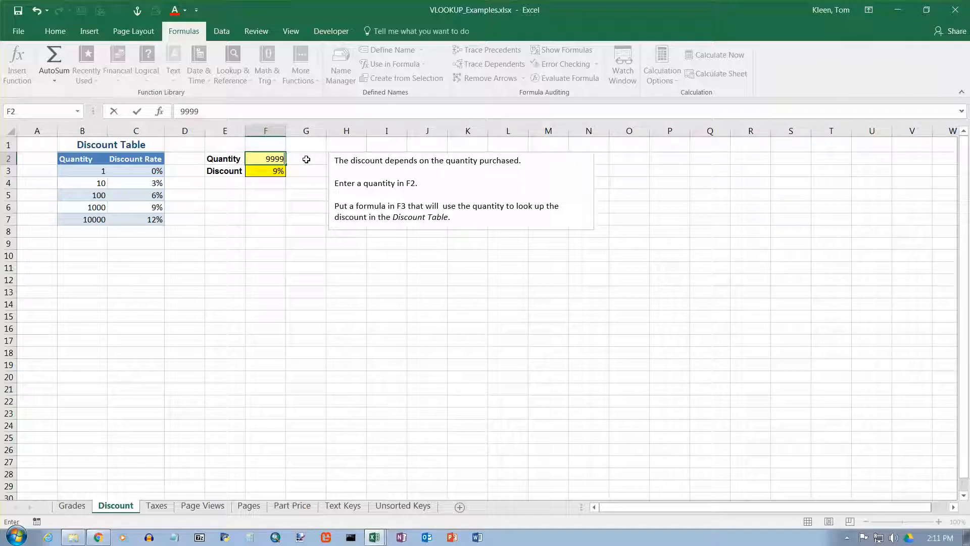
{"action": "key", "text": "Return"}
{"action": "type", "text": "10"}
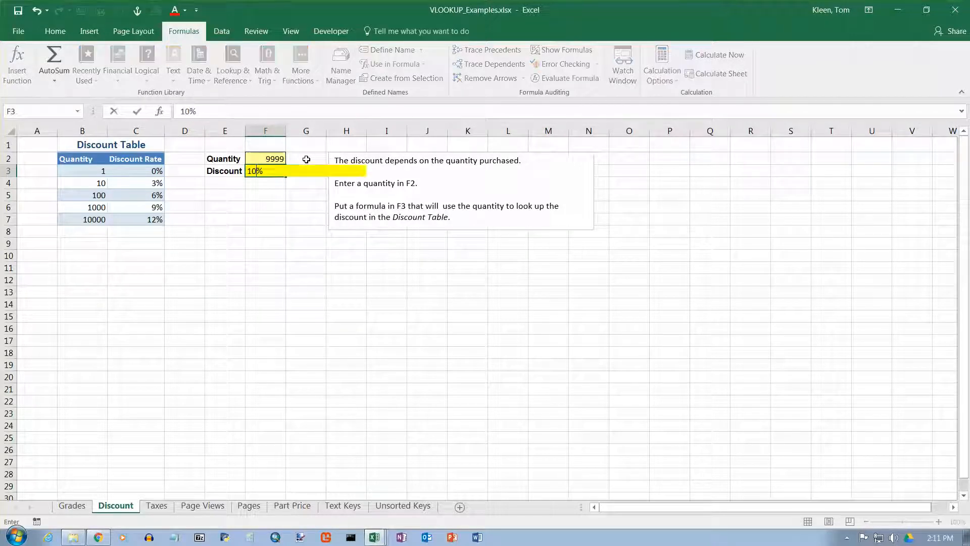
{"action": "key", "text": "Escape"}
{"action": "key", "text": "Up"}
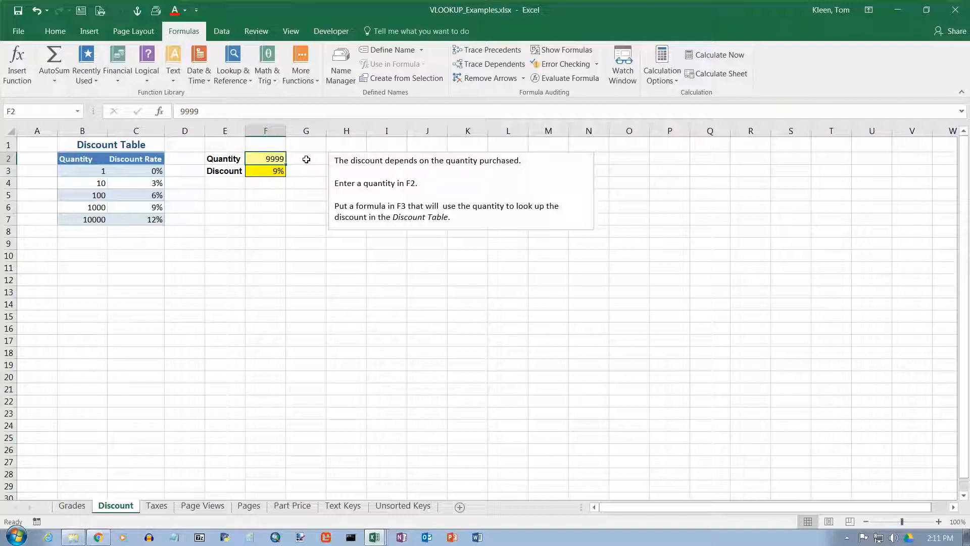
{"action": "type", "text": "10000"}
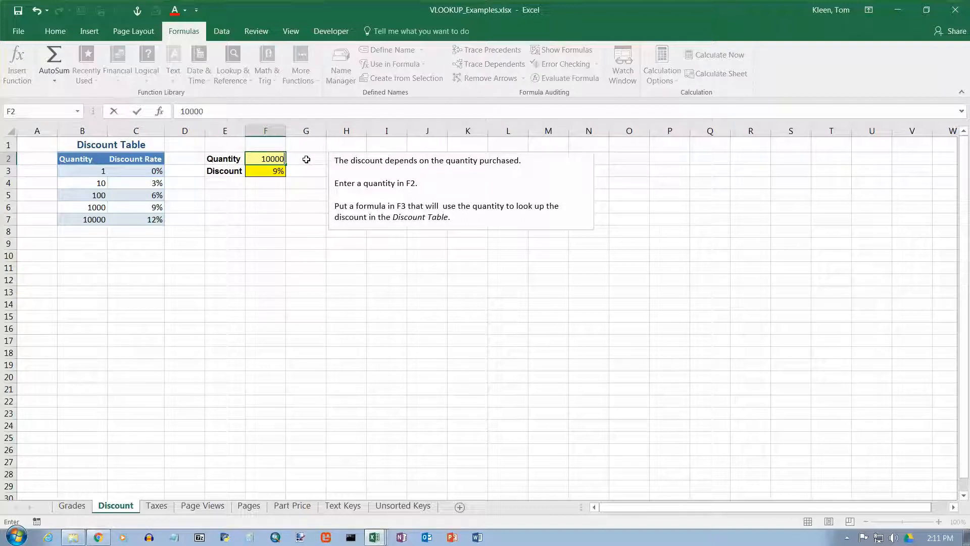
{"action": "key", "text": "Return"}
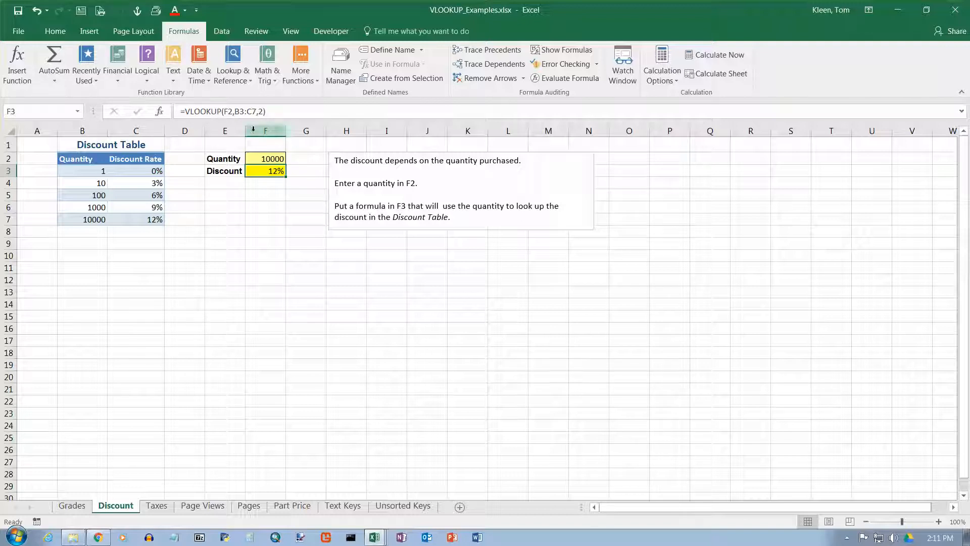
Try converting the B3:C7 table range in the F3 formula to the absolute reference $B$3:$C$7.
{"action": "left_click_drag", "start_coordinate": [236, 112], "coordinate": [256, 113]}
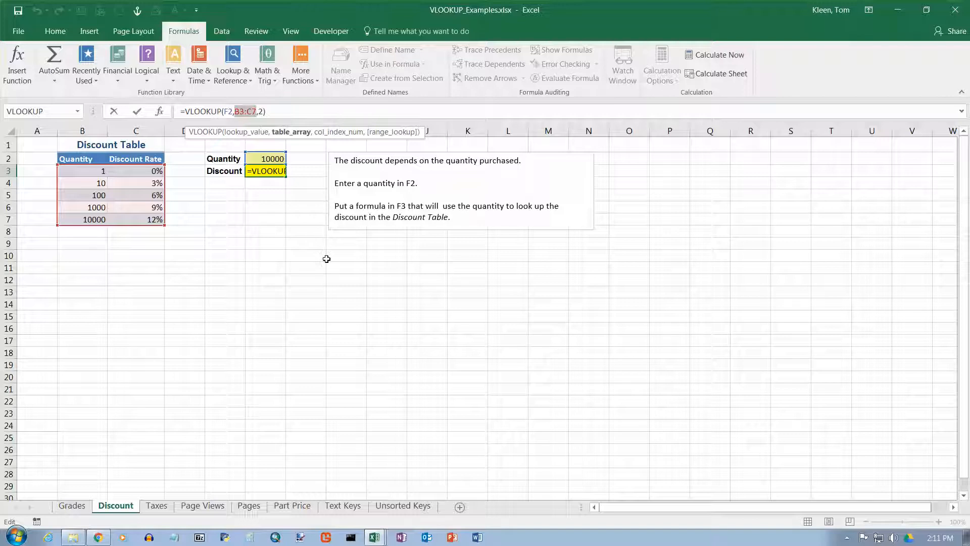
{"action": "key", "text": "F4"}
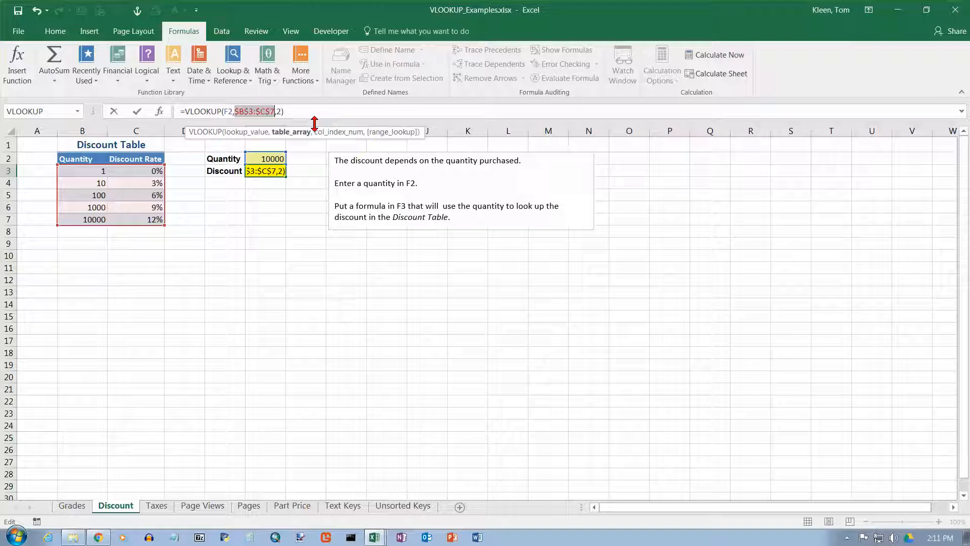
{"action": "key", "text": "Escape"}
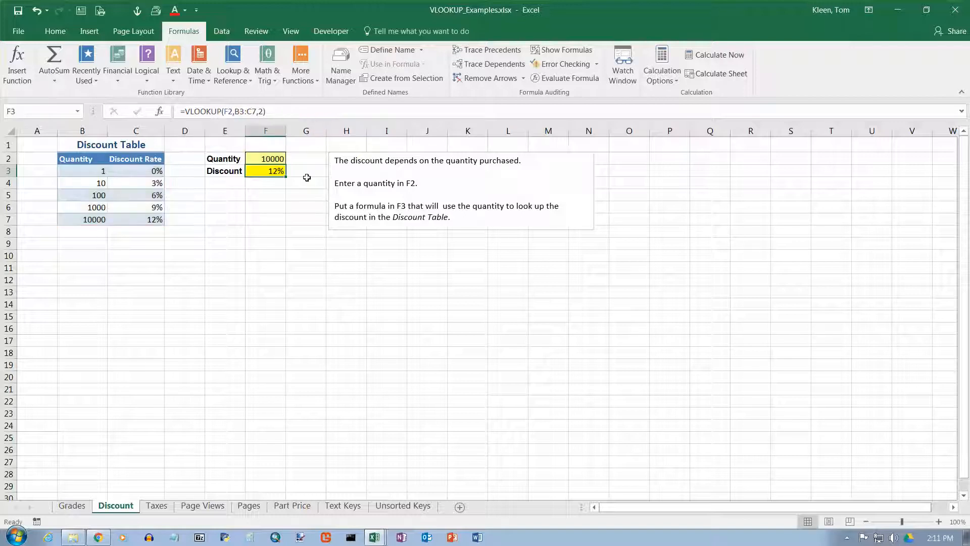
On the Taxes sheet, examine how the first salary in B2 matches the salary ranges and percentages of the tax table.
{"action": "left_click", "coordinate": [158, 506]}
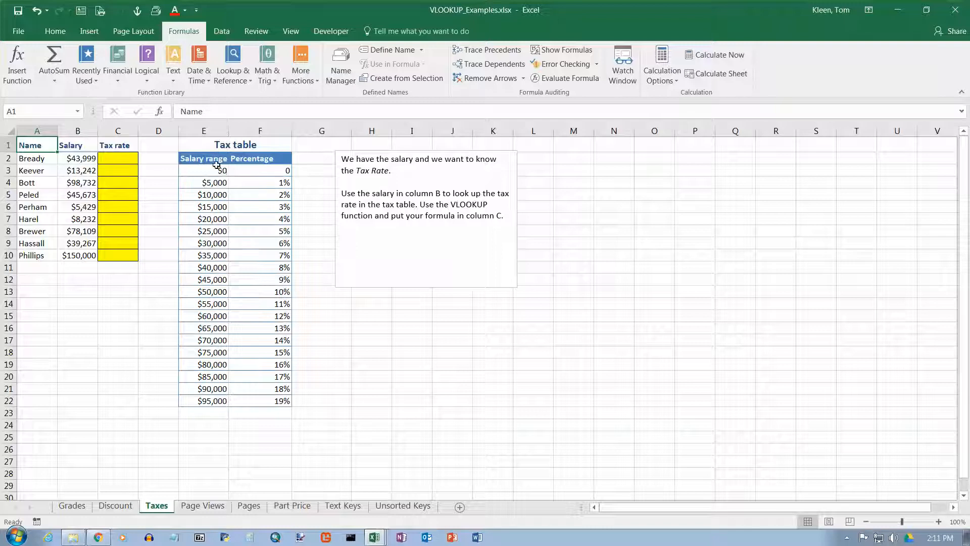
{"action": "left_click_drag", "start_coordinate": [218, 171], "coordinate": [282, 401]}
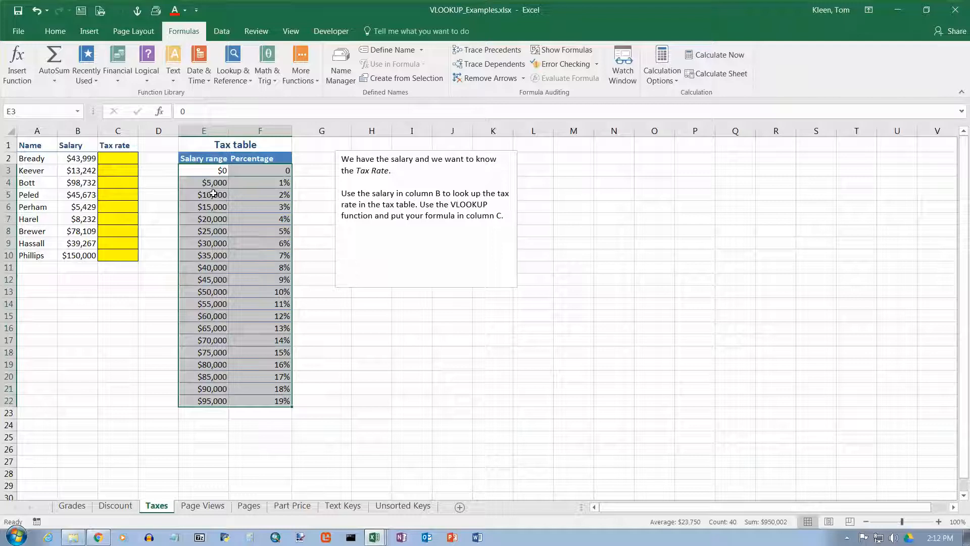
{"action": "left_click", "coordinate": [81, 158]}
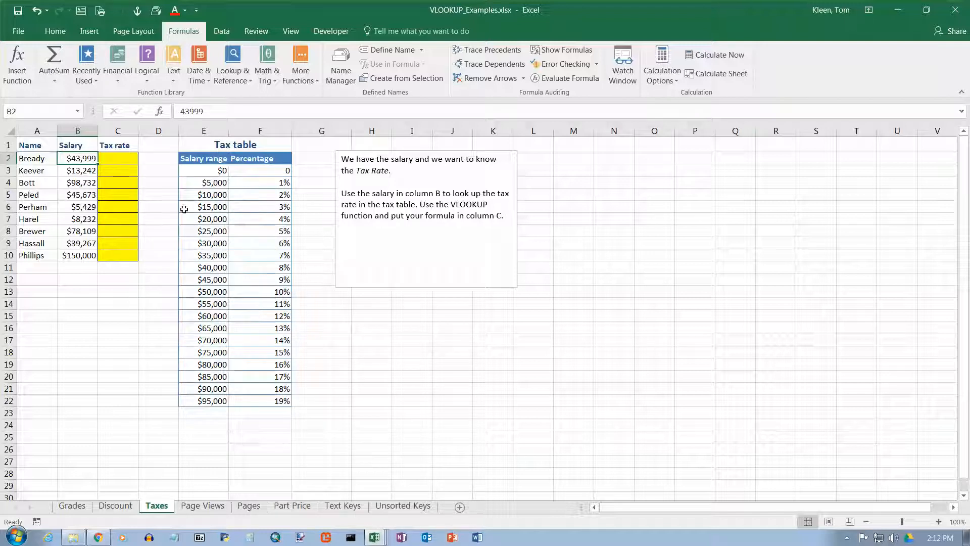
{"action": "left_click", "coordinate": [217, 268]}
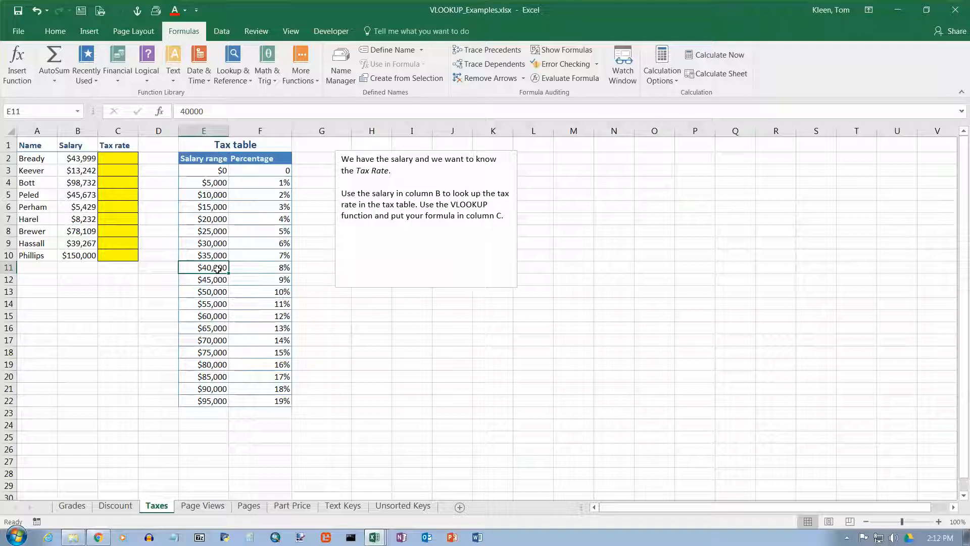
{"action": "left_click", "coordinate": [213, 279]}
{"action": "left_click_drag", "start_coordinate": [214, 268], "coordinate": [279, 273]}
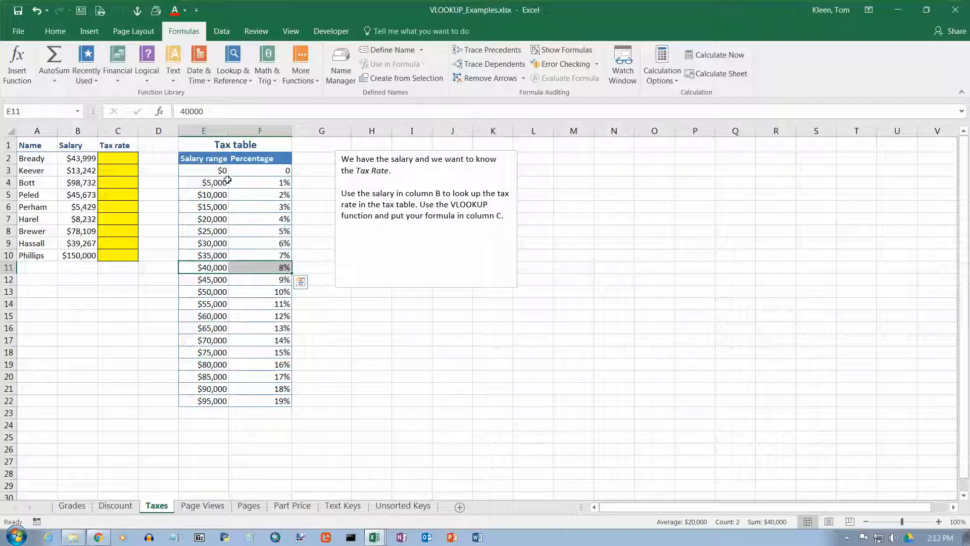
{"action": "left_click_drag", "start_coordinate": [206, 172], "coordinate": [223, 394]}
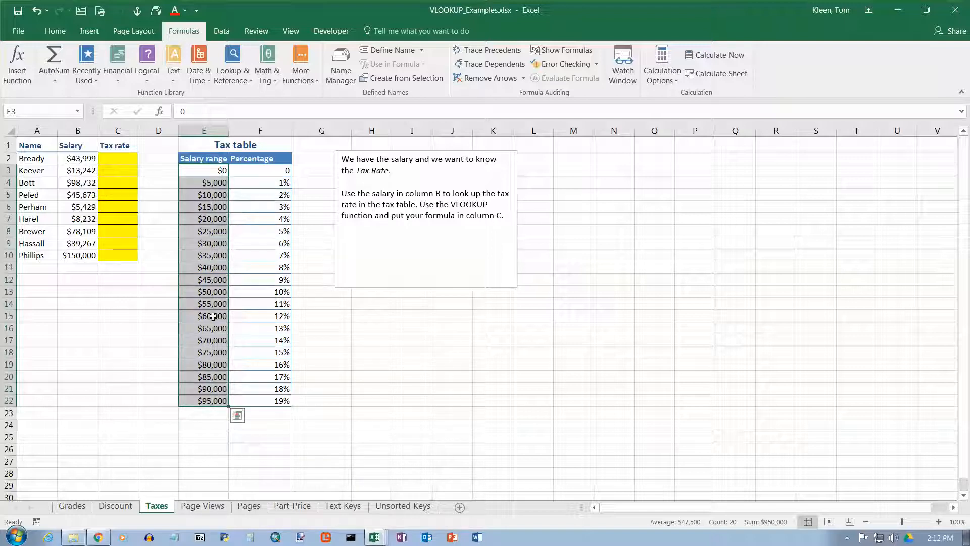
{"action": "left_click", "coordinate": [211, 281]}
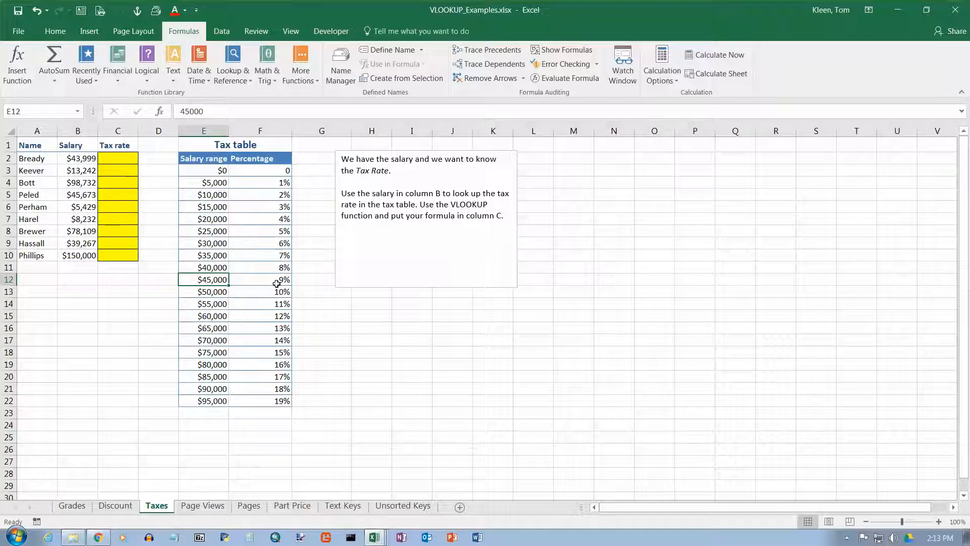
Start a VLOOKUP formula in C2 with the salary in B2 as the lookup value.
{"action": "left_click", "coordinate": [125, 159]}
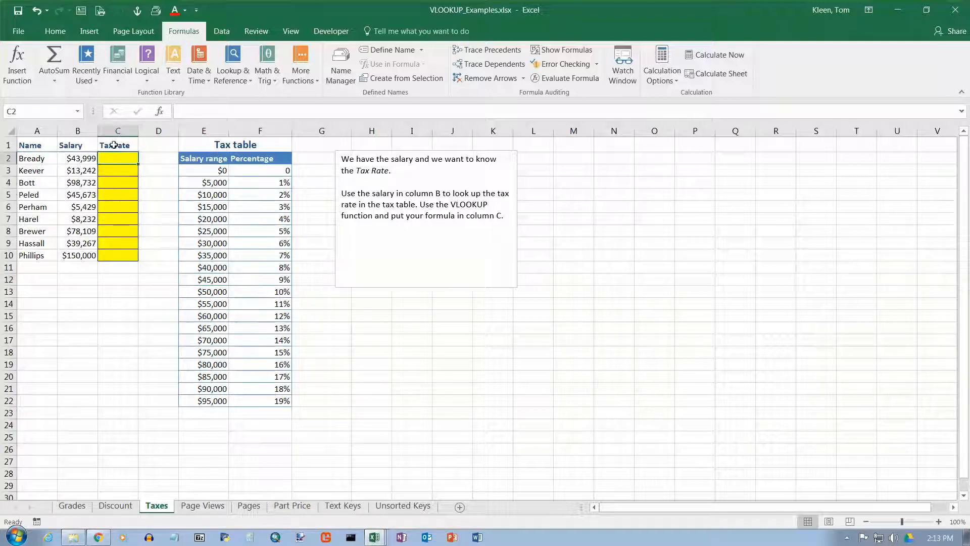
{"action": "left_click", "coordinate": [235, 76]}
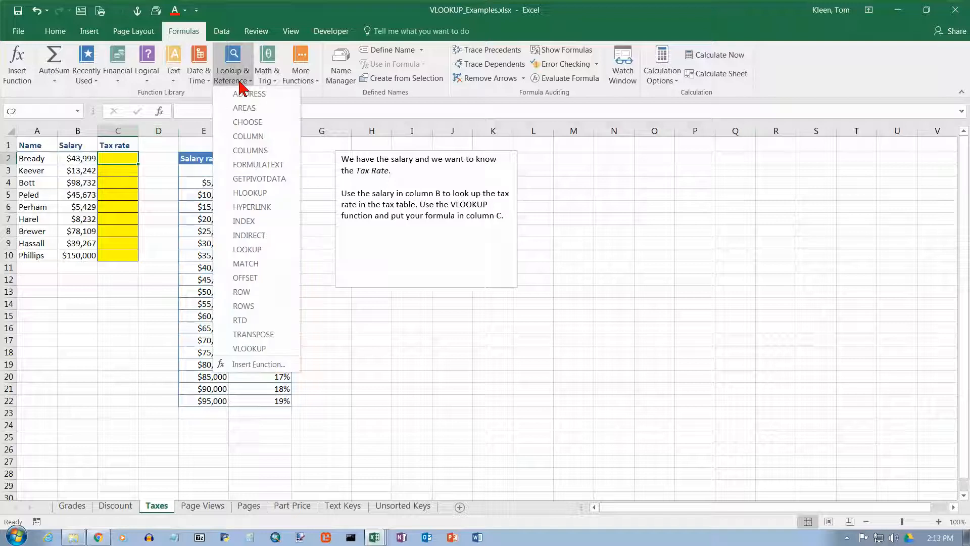
{"action": "left_click", "coordinate": [273, 348]}
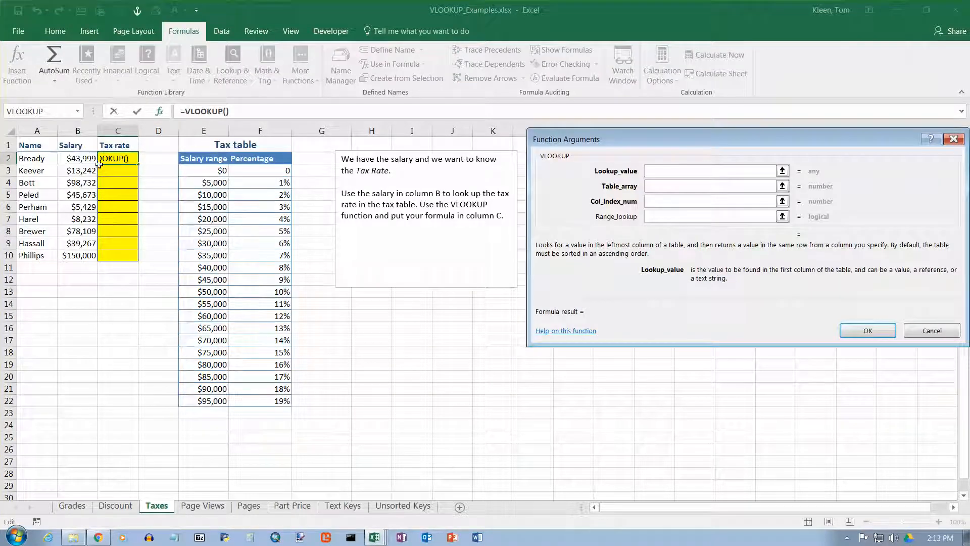
{"action": "left_click", "coordinate": [71, 158]}
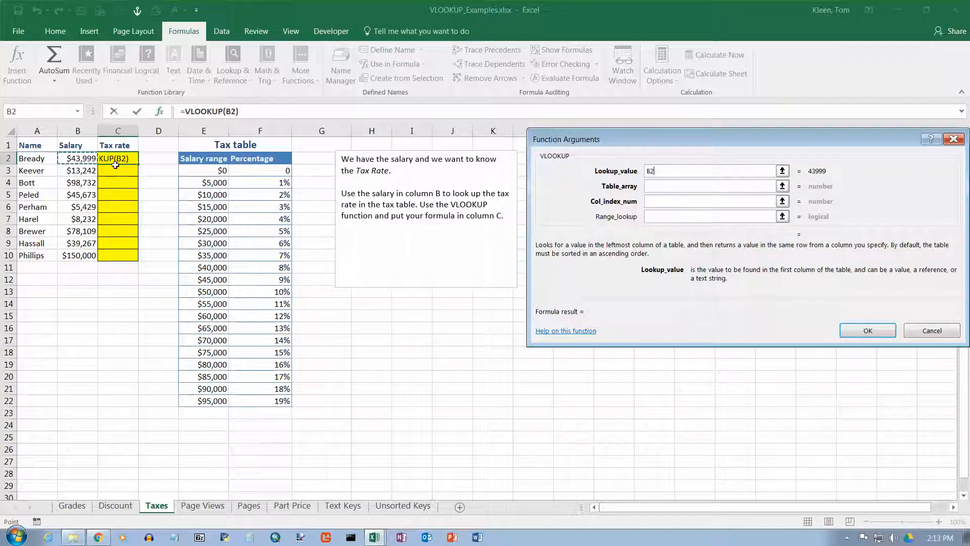
{"action": "left_click", "coordinate": [683, 172]}
Complete the VLOOKUP with the absolute table array $E$3:$F$22 and column index number 2, and fill it down to C10.
{"action": "left_click", "coordinate": [666, 187]}
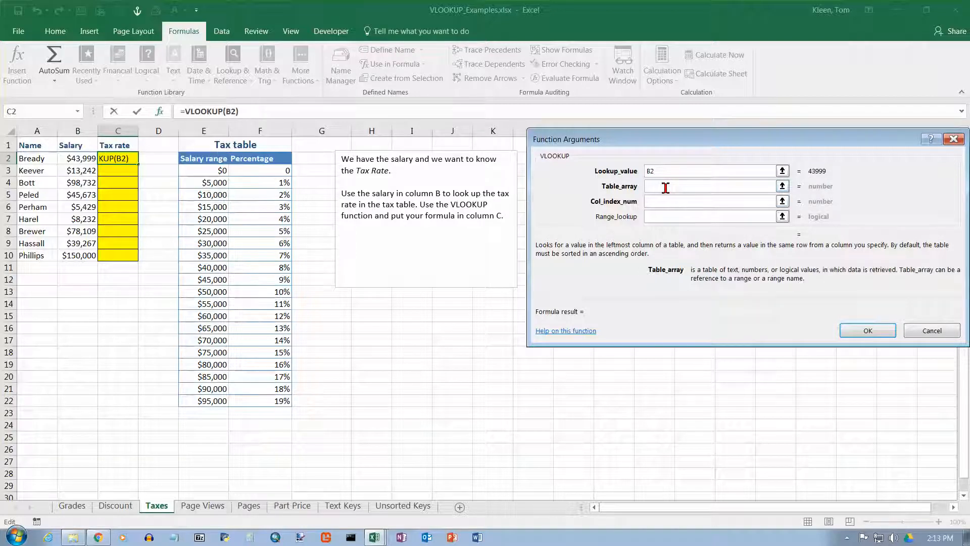
{"action": "left_click_drag", "start_coordinate": [188, 174], "coordinate": [275, 397]}
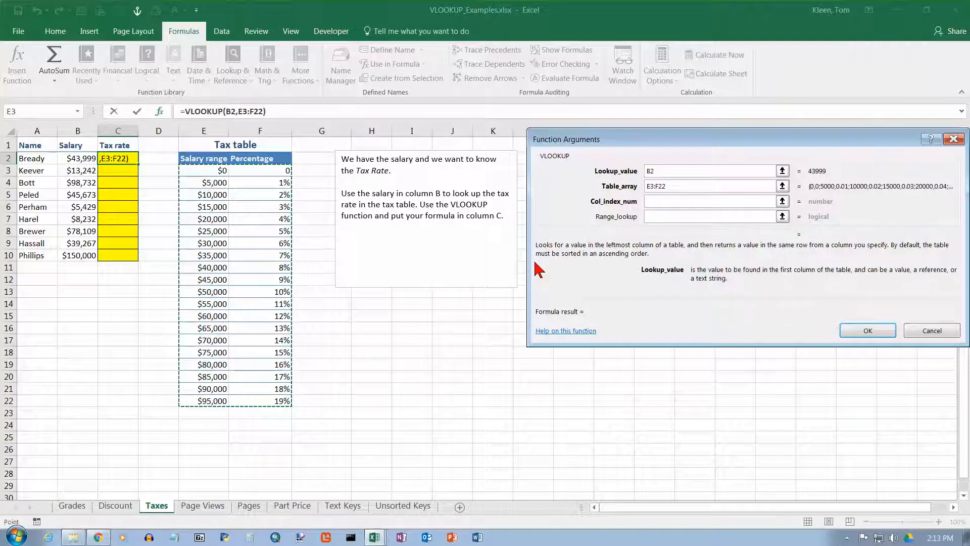
{"action": "key", "text": "F4"}
{"action": "left_click", "coordinate": [664, 201]}
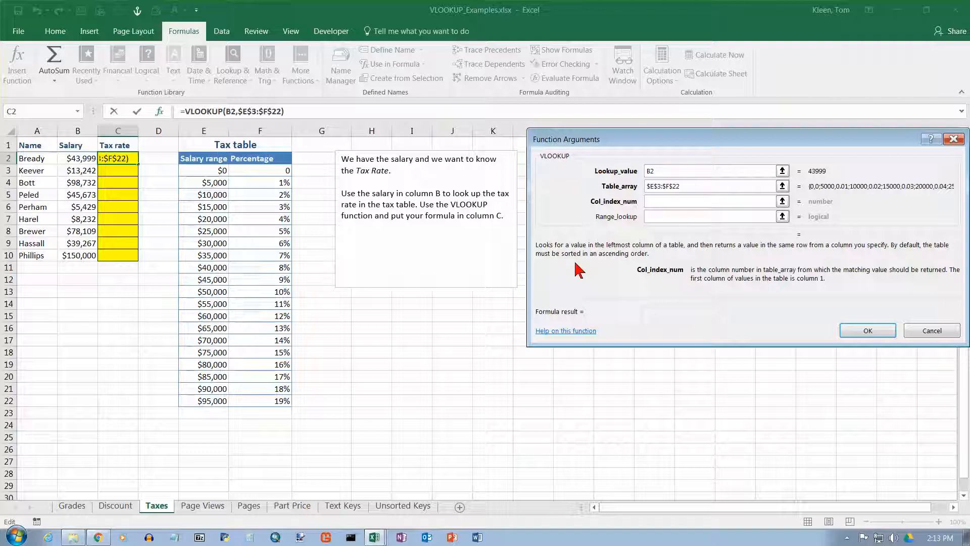
{"action": "type", "text": "2"}
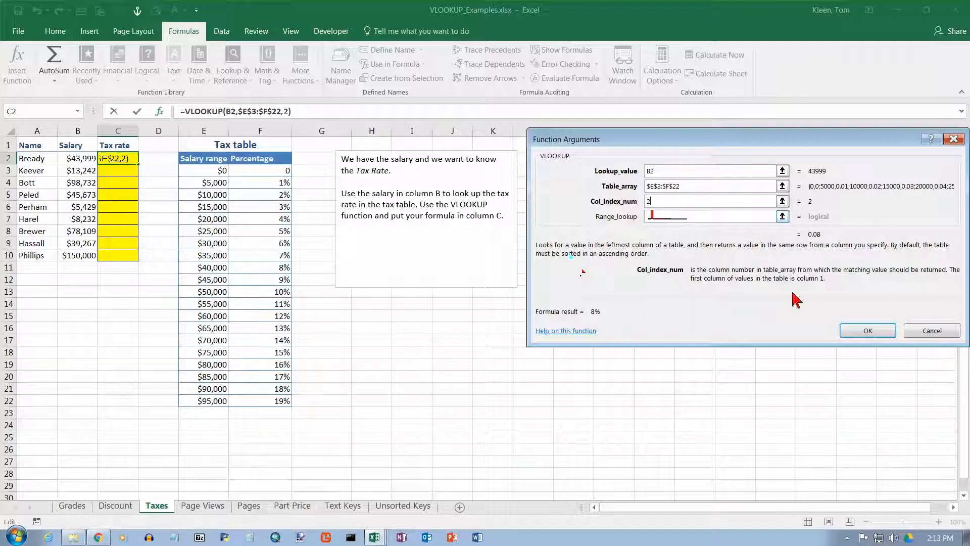
{"action": "left_click", "coordinate": [878, 335]}
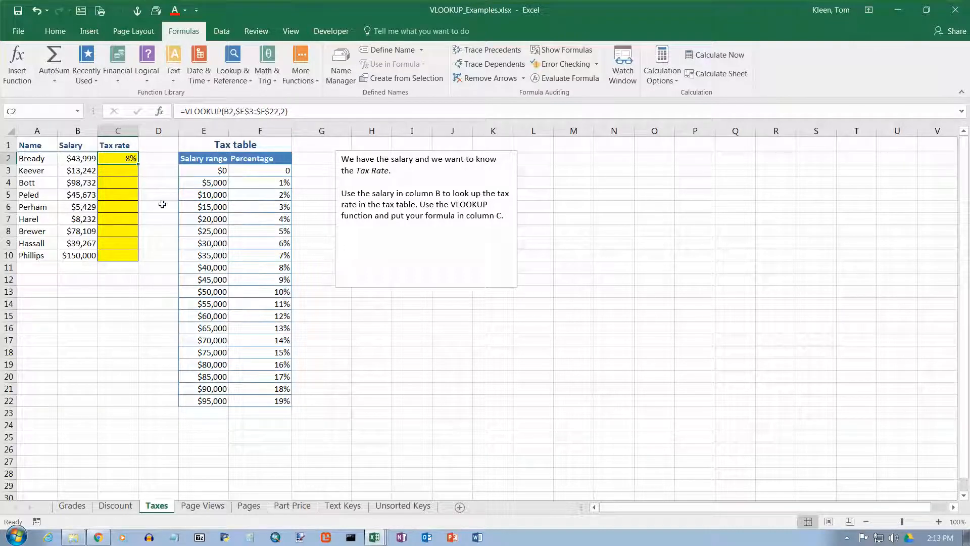
{"action": "left_click_drag", "start_coordinate": [138, 164], "coordinate": [145, 262]}
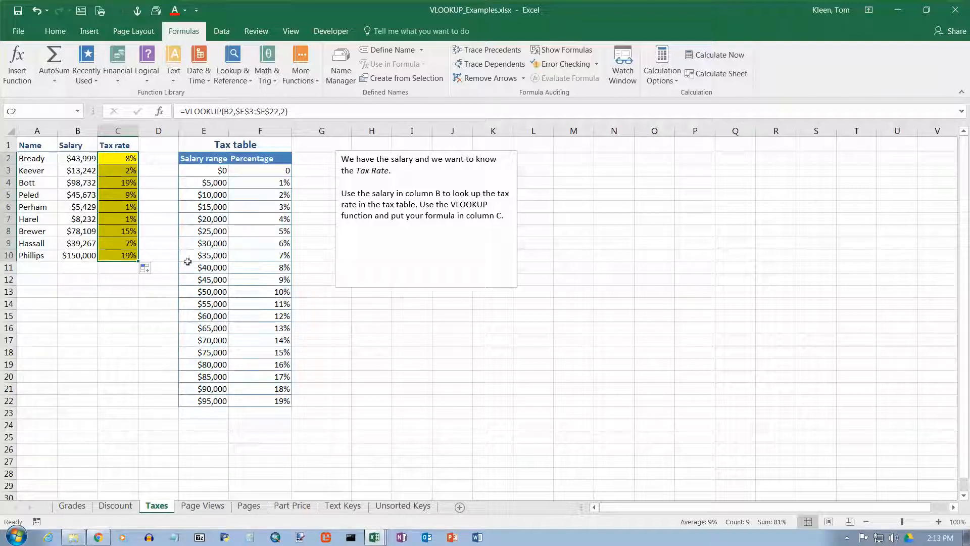
Compare the Page IDs on the Page Views sheet with the IDs and page names listed on the Pages sheet.
{"action": "left_click", "coordinate": [205, 506]}
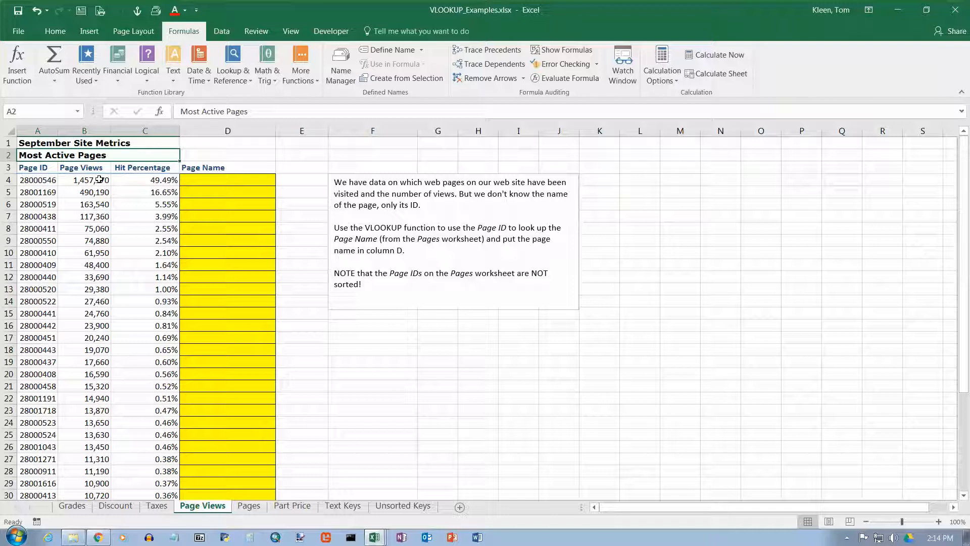
{"action": "left_click", "coordinate": [40, 181]}
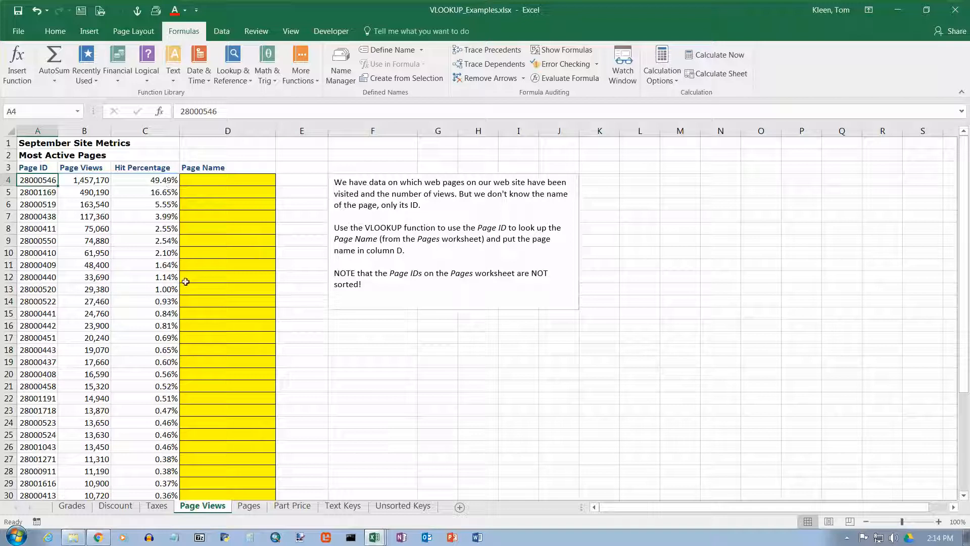
{"action": "left_click", "coordinate": [253, 506]}
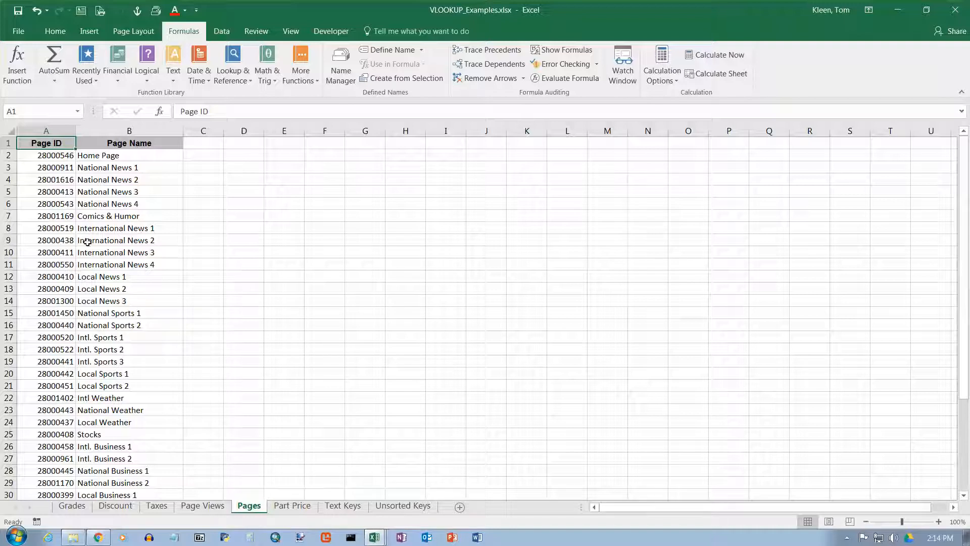
{"action": "left_click_drag", "start_coordinate": [51, 157], "coordinate": [81, 375]}
{"action": "left_click_drag", "start_coordinate": [124, 156], "coordinate": [126, 316]}
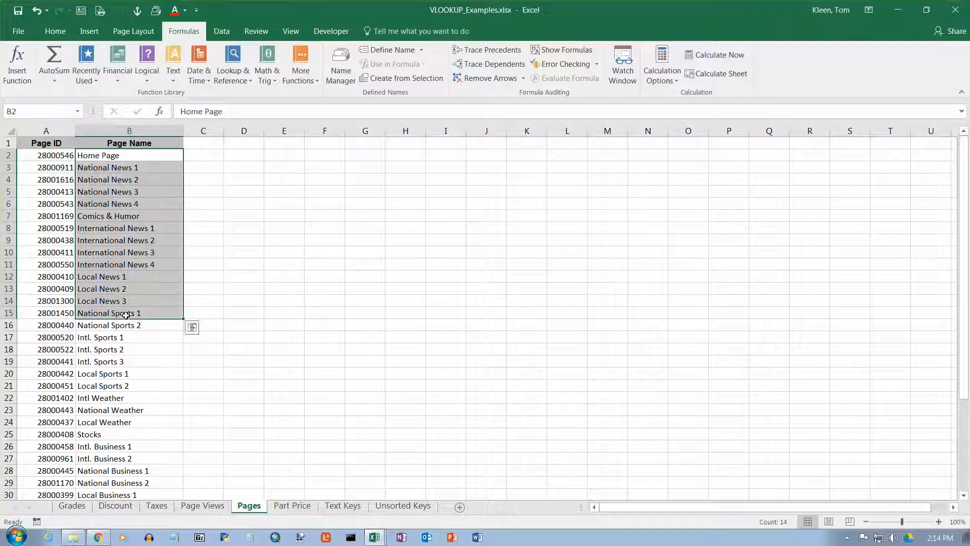
{"action": "left_click", "coordinate": [203, 505]}
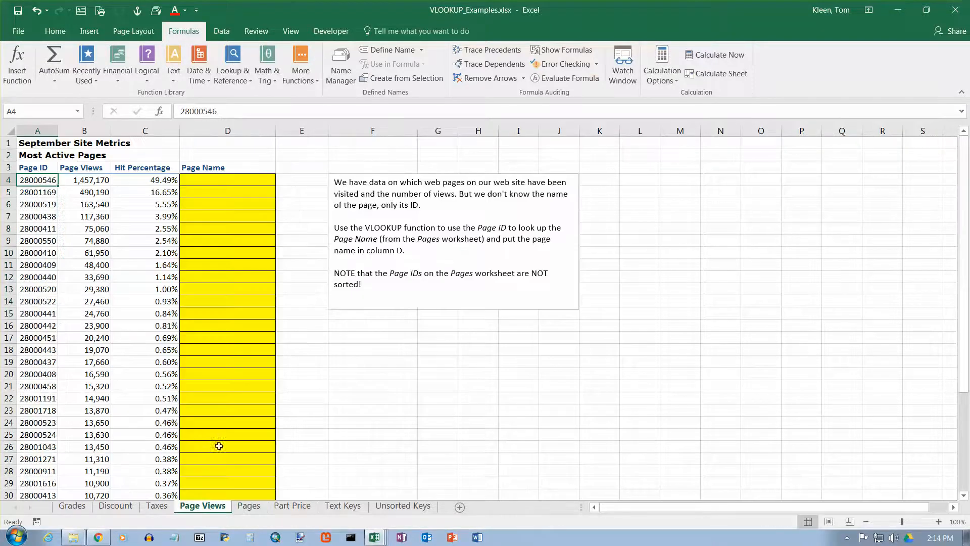
Start a VLOOKUP formula in D4 of the Page Views sheet with the Page ID in A4 as the lookup value.
{"action": "left_click", "coordinate": [228, 181]}
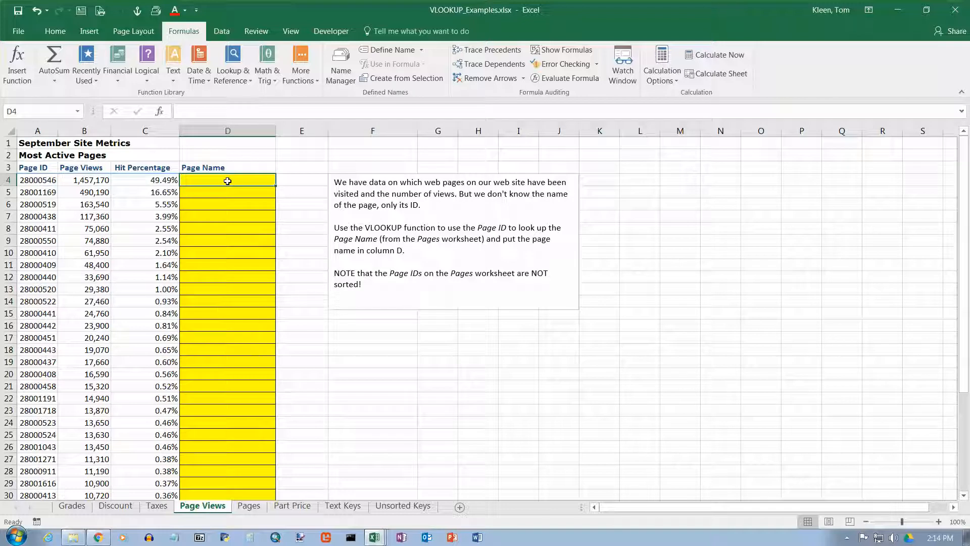
{"action": "left_click", "coordinate": [245, 84]}
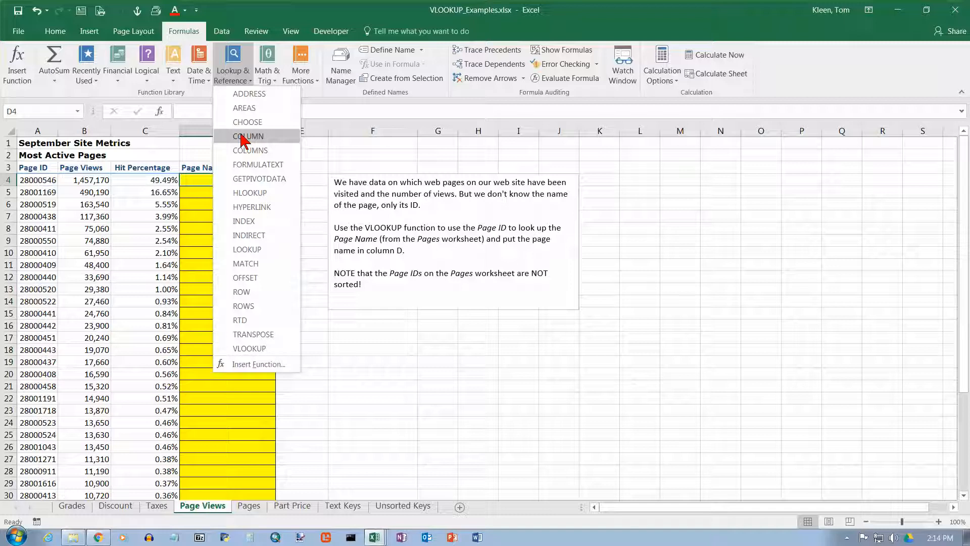
{"action": "left_click", "coordinate": [250, 349]}
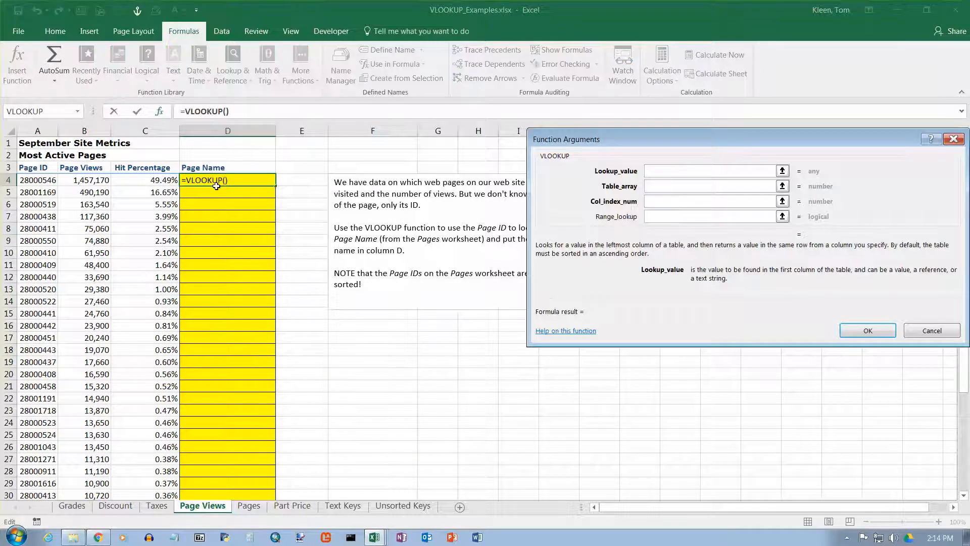
{"action": "left_click", "coordinate": [49, 182]}
Complete the VLOOKUP with the absolute table array Pages!$A$2:$B$39 and 2 as the column index number.
{"action": "left_click", "coordinate": [692, 186]}
{"action": "left_click", "coordinate": [249, 505]}
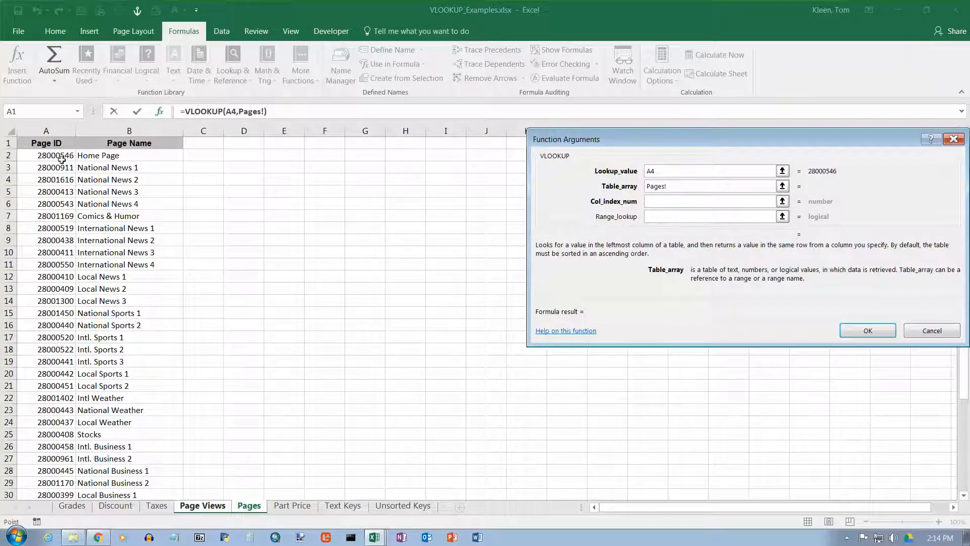
{"action": "left_click_drag", "start_coordinate": [61, 158], "coordinate": [151, 524]}
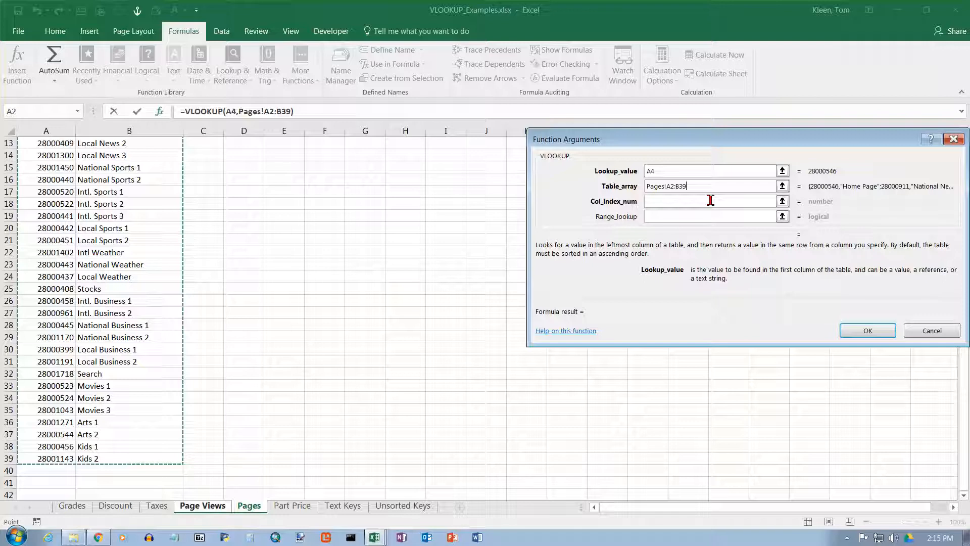
{"action": "key", "text": "F4"}
{"action": "left_click", "coordinate": [673, 201]}
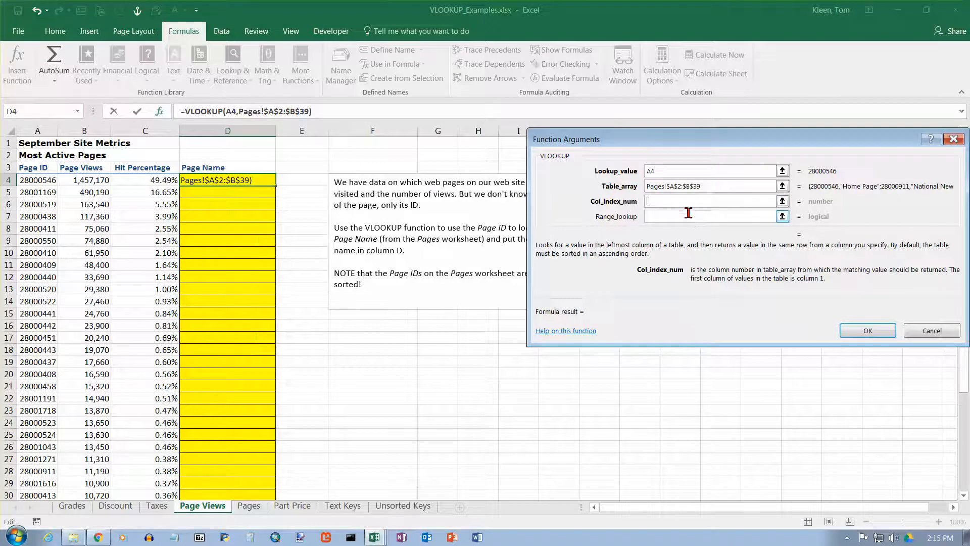
{"action": "type", "text": "2"}
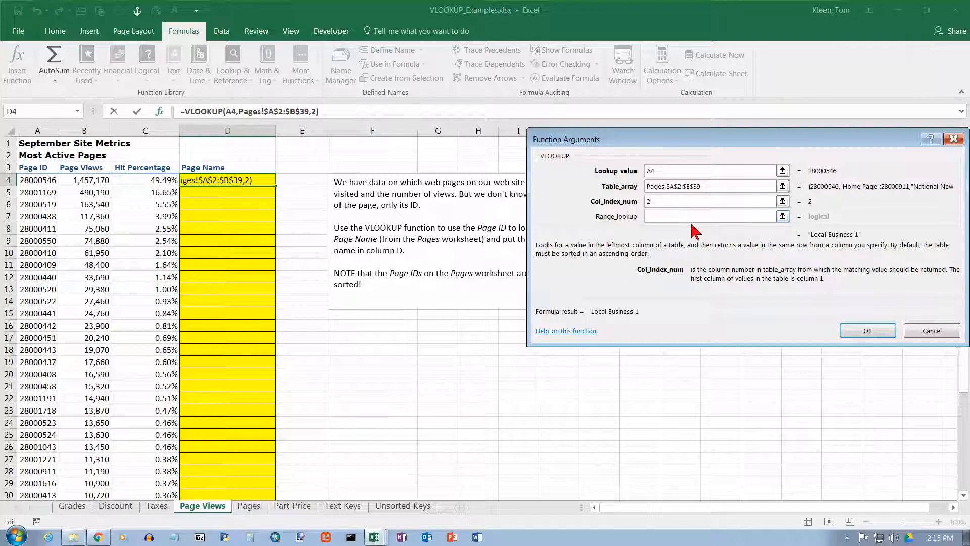
{"action": "left_click", "coordinate": [867, 331]}
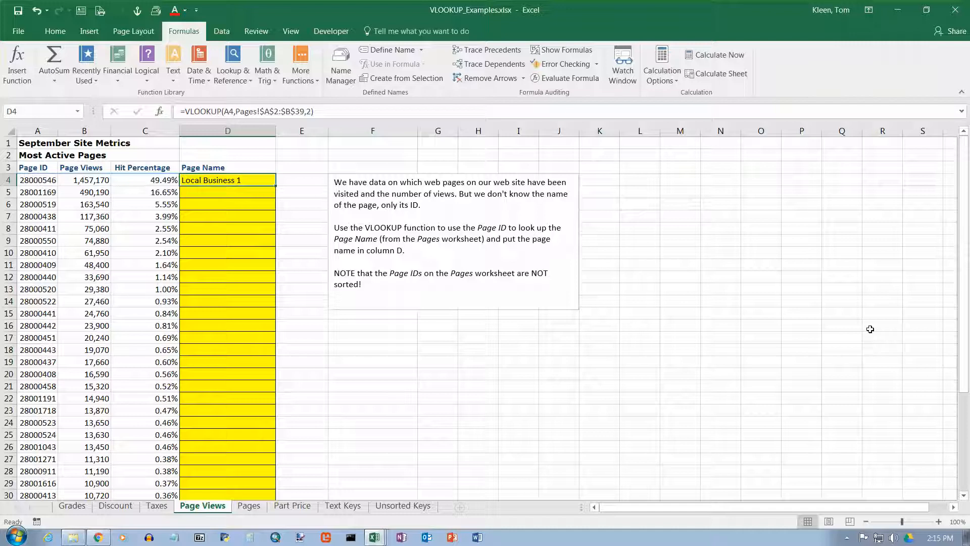
Fill the D4 formula down to D29 and check the looked-up names against the Page IDs on the Pages sheet.
{"action": "left_click_drag", "start_coordinate": [275, 185], "coordinate": [288, 484]}
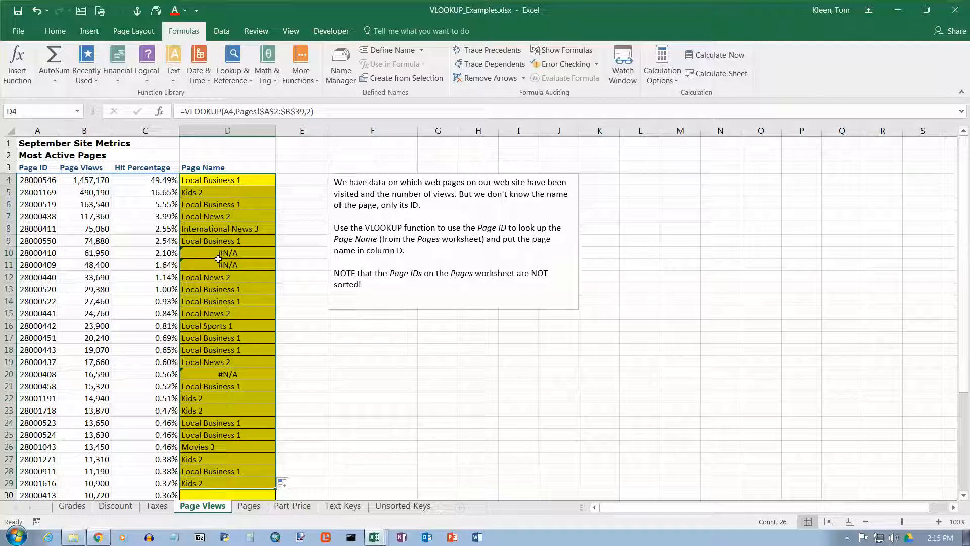
{"action": "scroll", "coordinate": [218, 259], "scroll_direction": "down", "scroll_amount": 1}
{"action": "scroll", "coordinate": [197, 237], "scroll_direction": "up", "scroll_amount": 1}
{"action": "left_click", "coordinate": [249, 505]}
{"action": "scroll", "coordinate": [141, 317], "scroll_direction": "up", "scroll_amount": 4}
{"action": "left_click", "coordinate": [50, 155]}
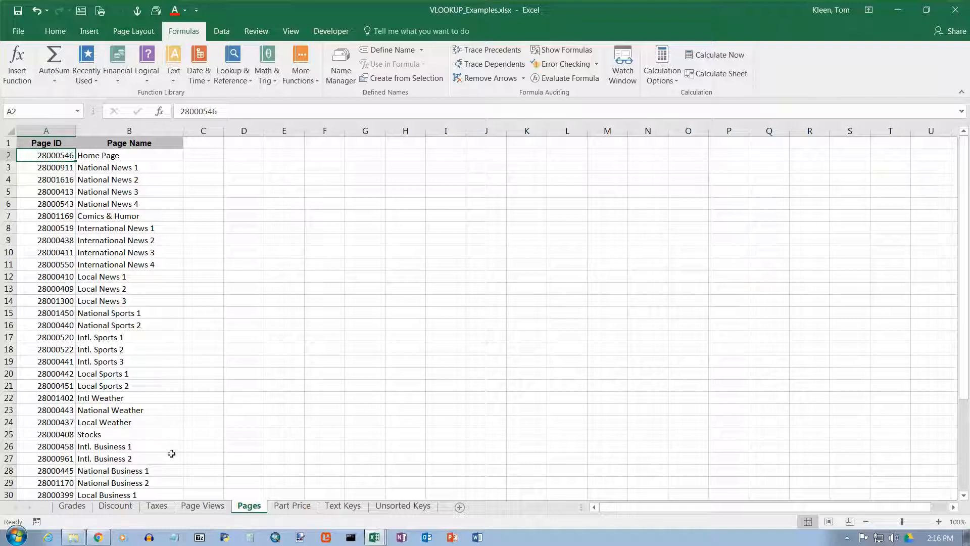
Set the range lookup argument of the D4 VLOOKUP on the Page Views sheet to FALSE and fill the formula down to D40.
{"action": "left_click", "coordinate": [221, 511]}
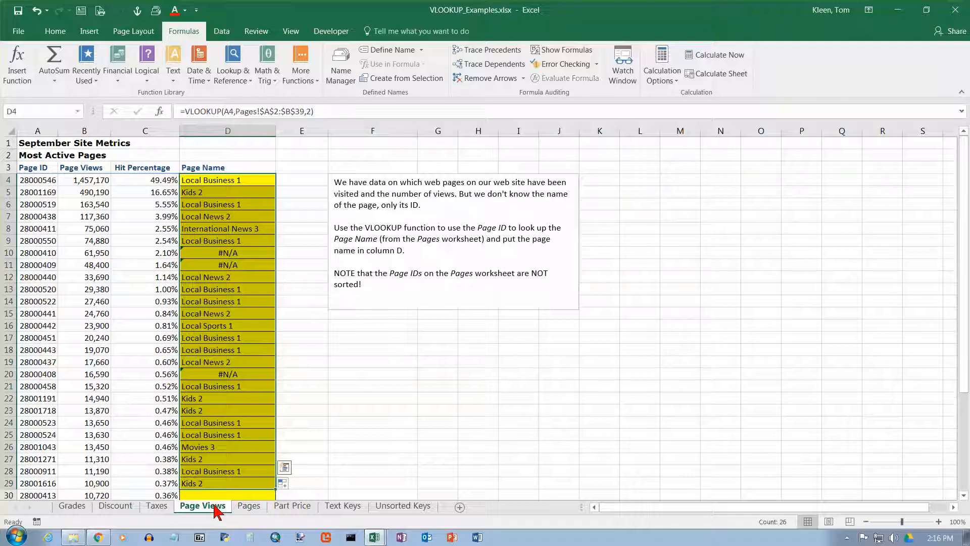
{"action": "left_click", "coordinate": [233, 180]}
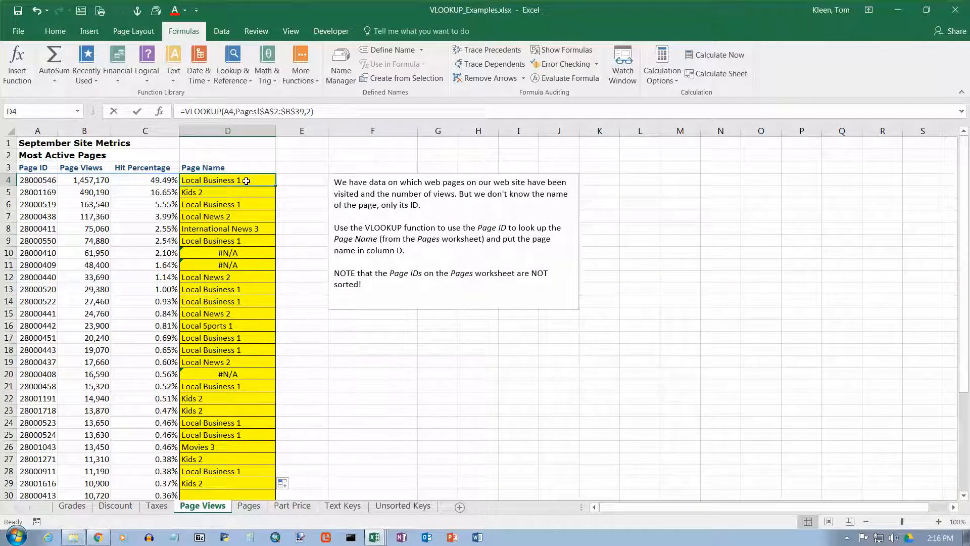
{"action": "double_click", "coordinate": [244, 180]}
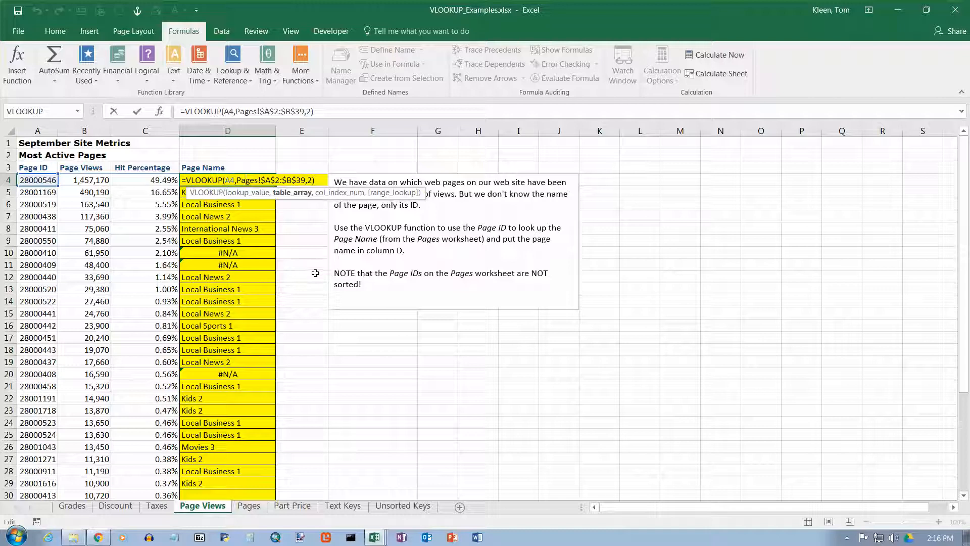
{"action": "key", "text": "Escape"}
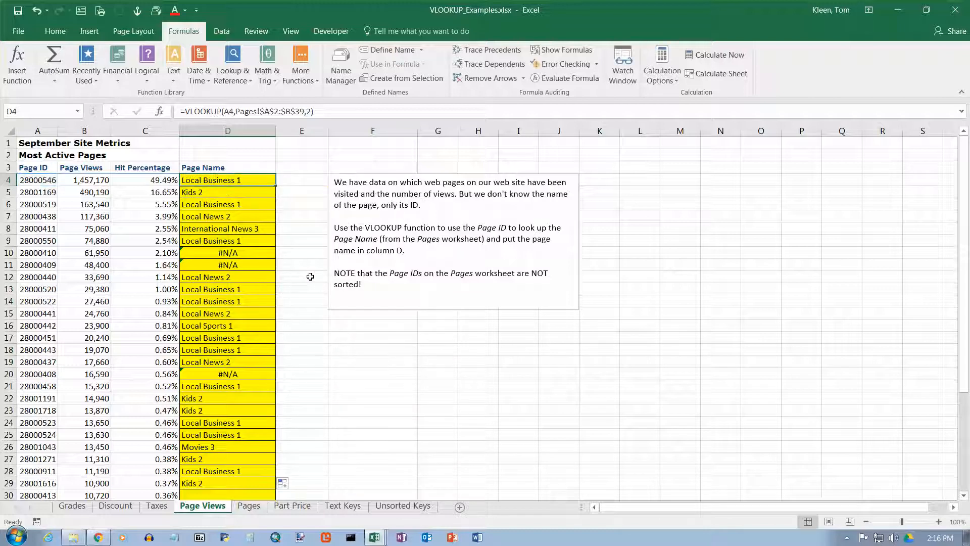
{"action": "left_click", "coordinate": [159, 111]}
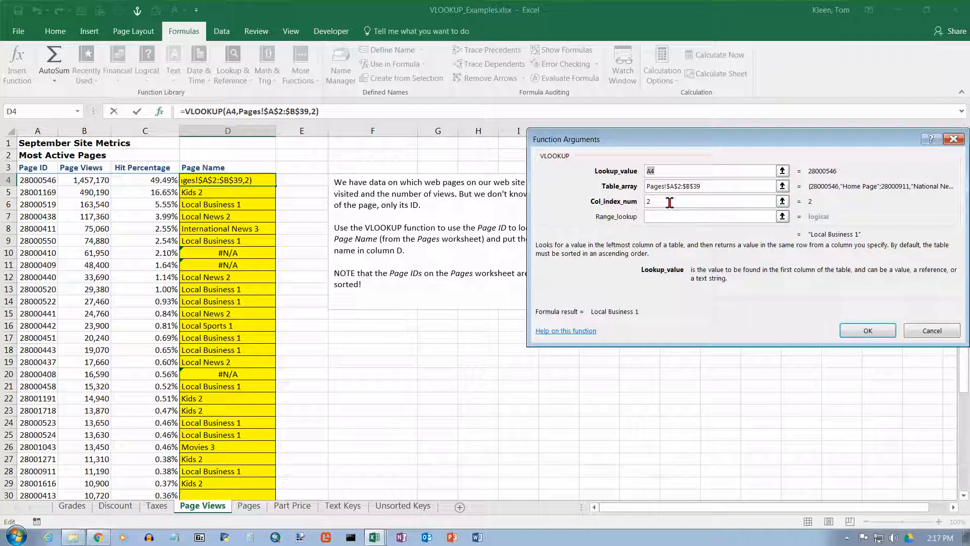
{"action": "left_click", "coordinate": [661, 215]}
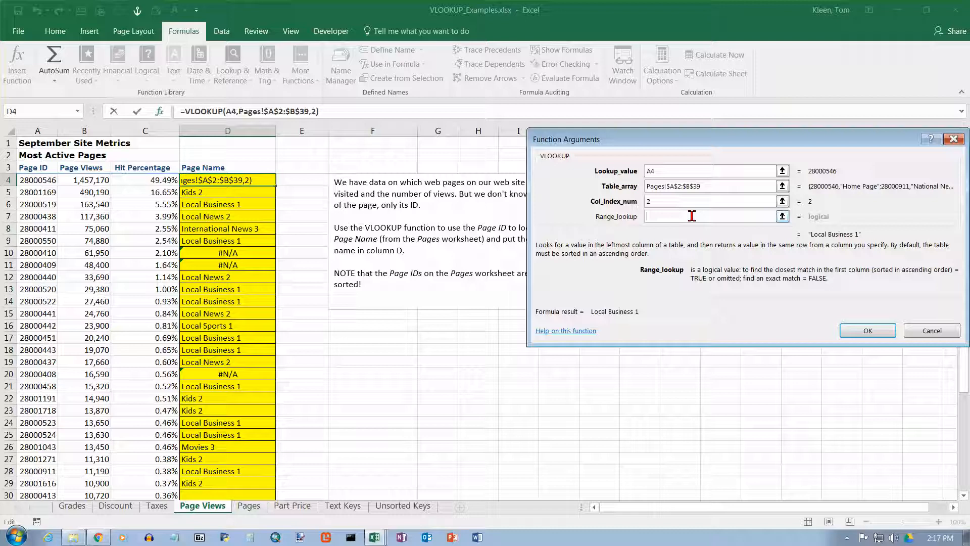
{"action": "type", "text": "false"}
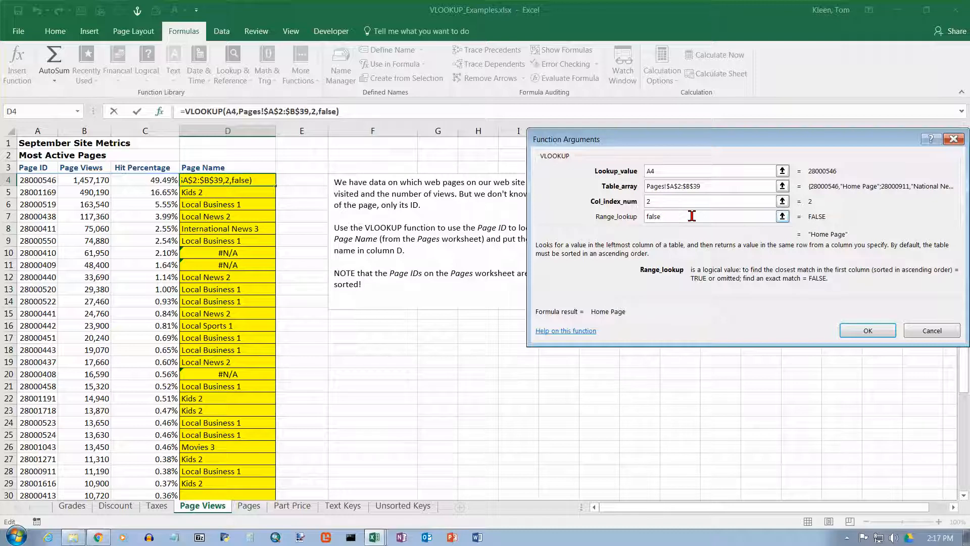
{"action": "left_click", "coordinate": [712, 204]}
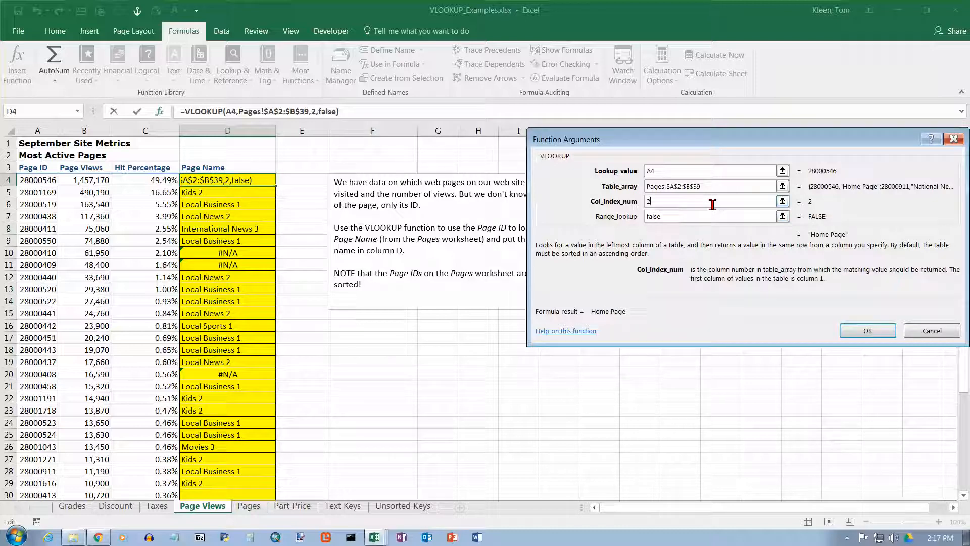
{"action": "left_click", "coordinate": [867, 331]}
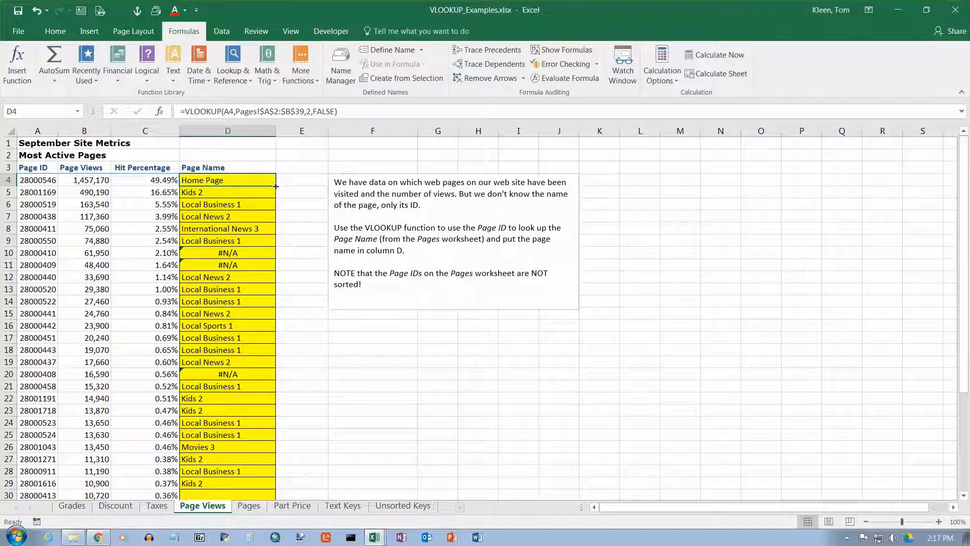
{"action": "left_click_drag", "start_coordinate": [276, 186], "coordinate": [245, 504]}
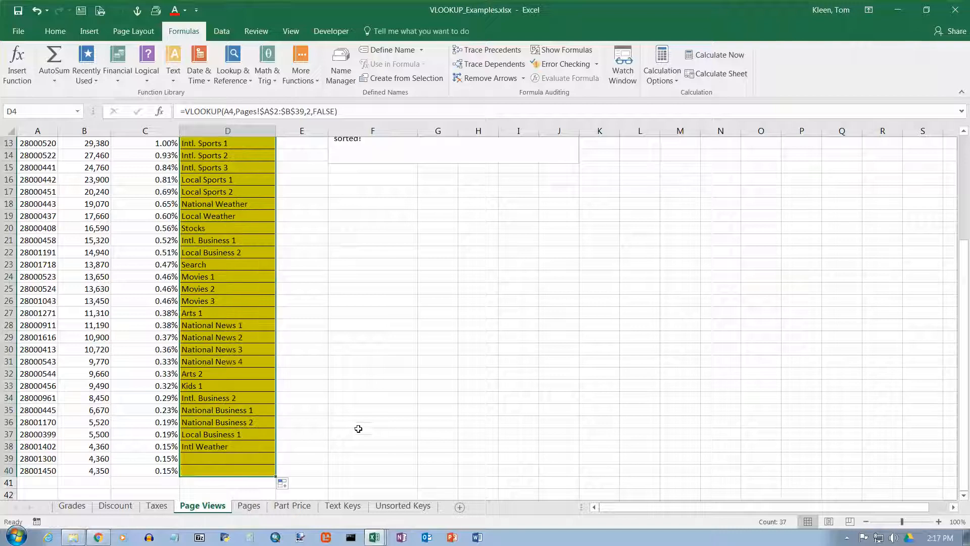
Examine the order of the Page IDs on the Pages sheet and the range lookup argument of the D5 formula on the Page Views sheet.
{"action": "scroll", "coordinate": [367, 422], "scroll_direction": "up", "scroll_amount": 4}
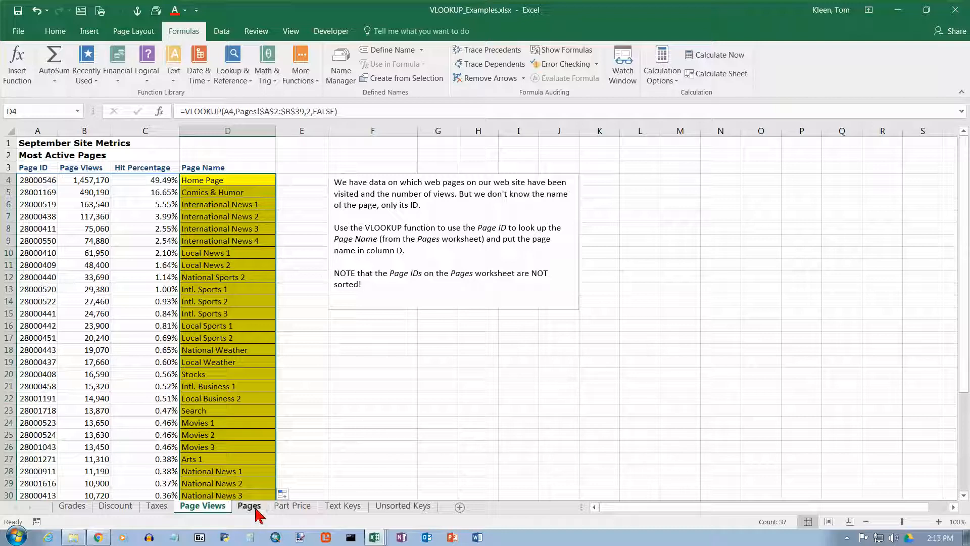
{"action": "left_click", "coordinate": [252, 506]}
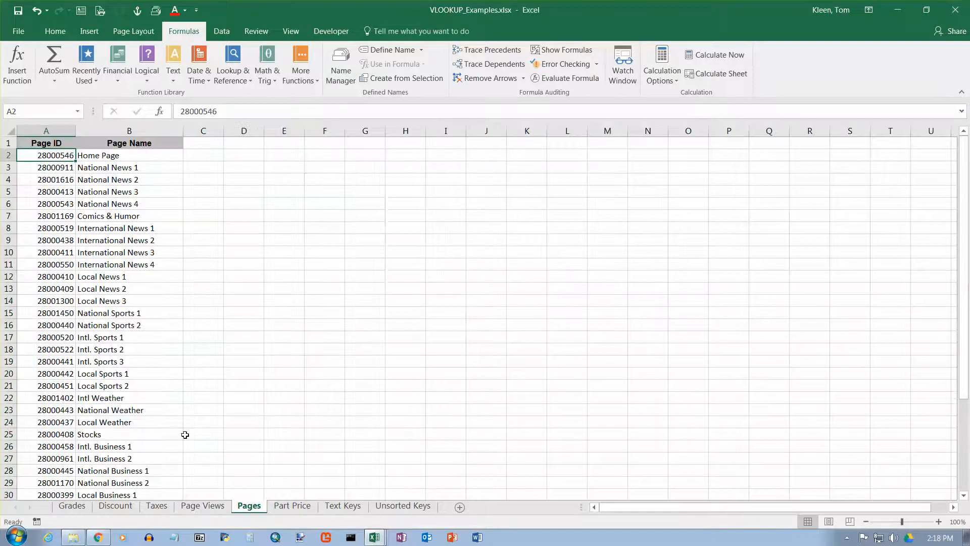
{"action": "mouse_move", "coordinate": [34, 160]}
{"action": "left_mouse_down"}
{"action": "mouse_move", "coordinate": [39, 457]}
{"action": "mouse_move", "coordinate": [50, 146]}
{"action": "mouse_move", "coordinate": [51, 156]}
{"action": "left_mouse_up"}
{"action": "left_click", "coordinate": [52, 169]}
{"action": "left_click", "coordinate": [54, 157]}
{"action": "left_click", "coordinate": [218, 507]}
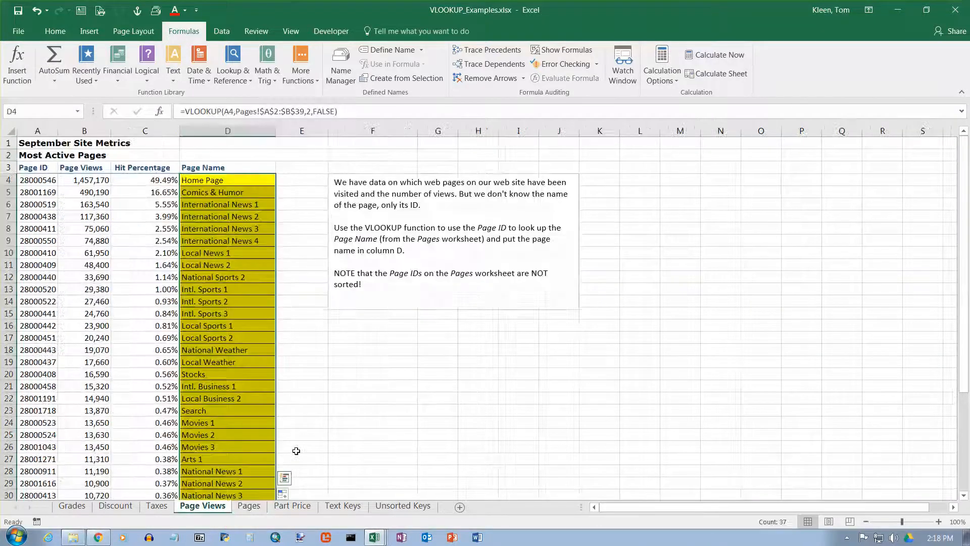
{"action": "left_click", "coordinate": [230, 190]}
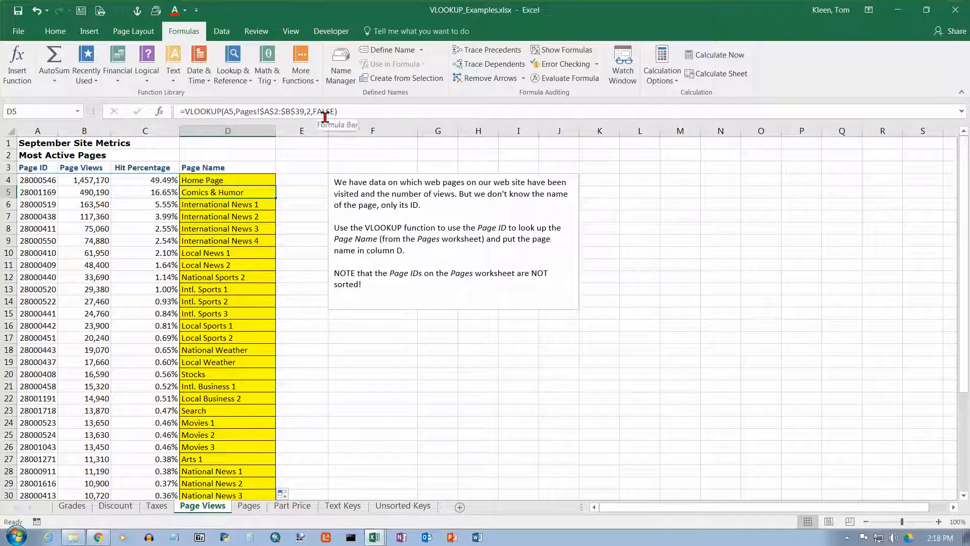
{"action": "left_click", "coordinate": [249, 506]}
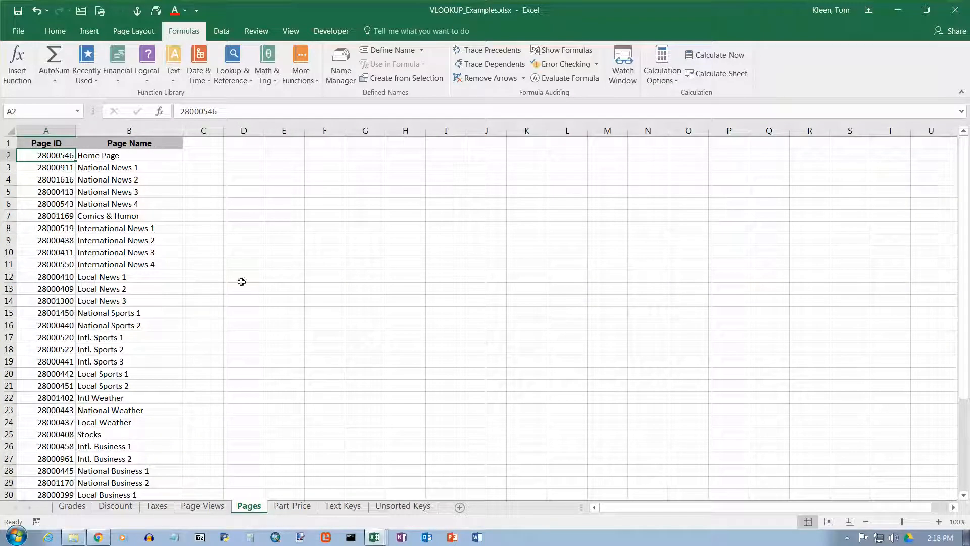
Start a VLOOKUP formula in G3 of the Part Price sheet with the part number in G2 as the lookup value.
{"action": "left_click", "coordinate": [297, 507]}
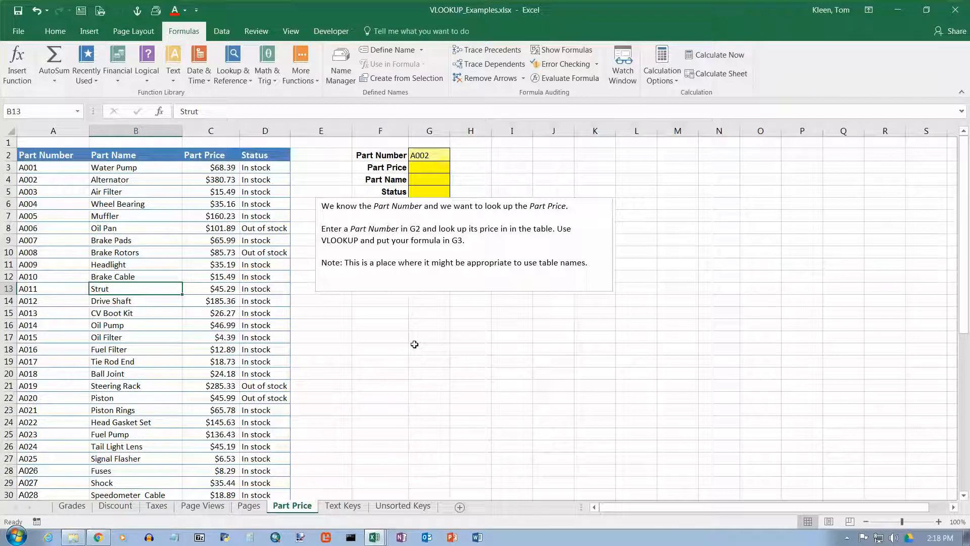
{"action": "left_click", "coordinate": [434, 152]}
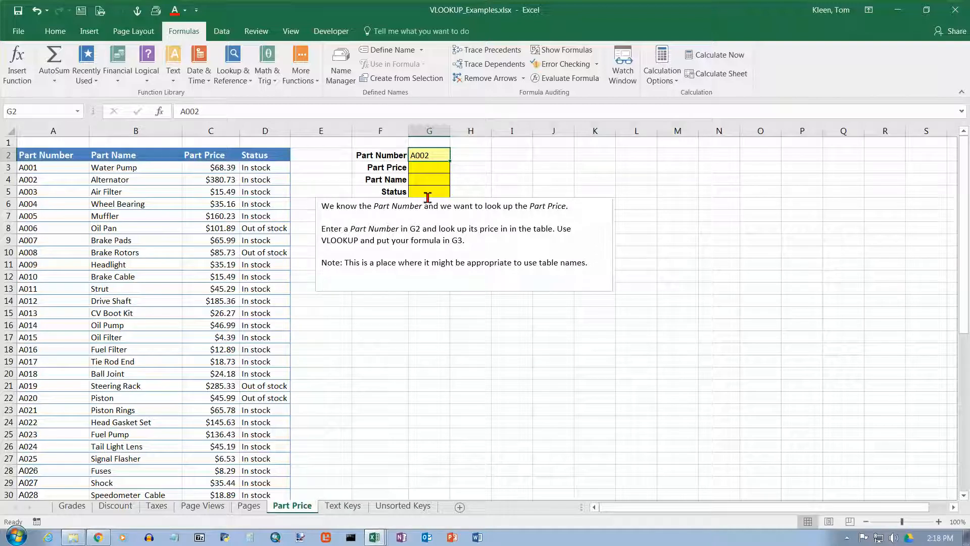
{"action": "left_click", "coordinate": [429, 170]}
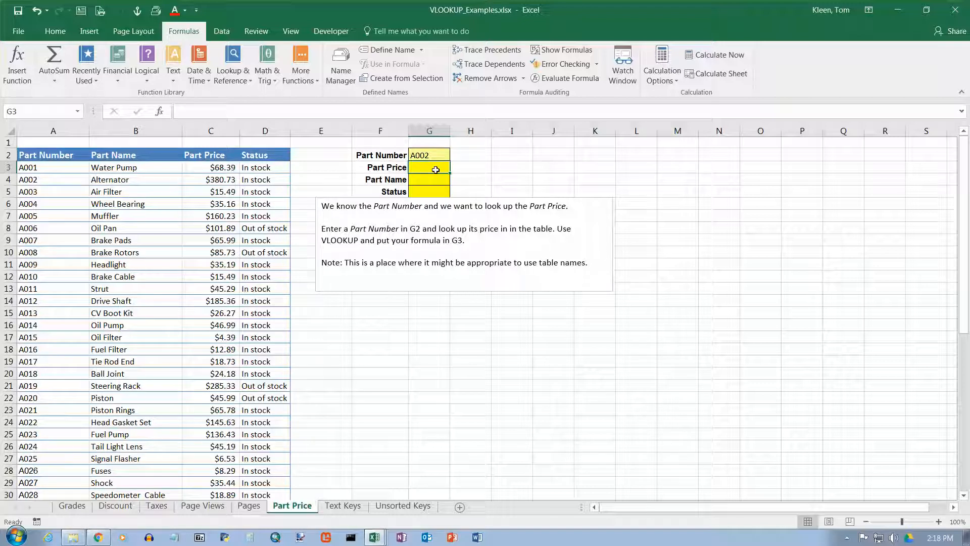
{"action": "left_click", "coordinate": [240, 84]}
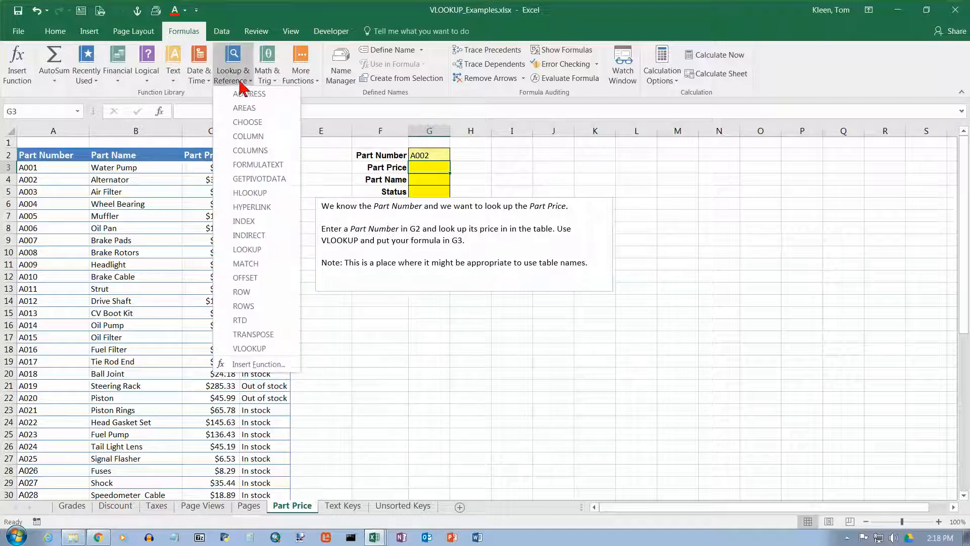
{"action": "left_click", "coordinate": [245, 347]}
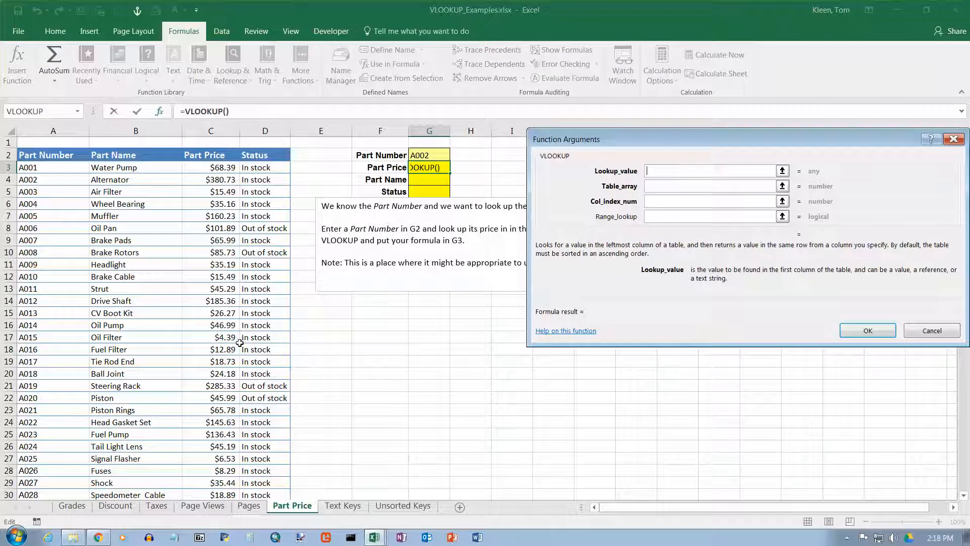
{"action": "left_click", "coordinate": [431, 155]}
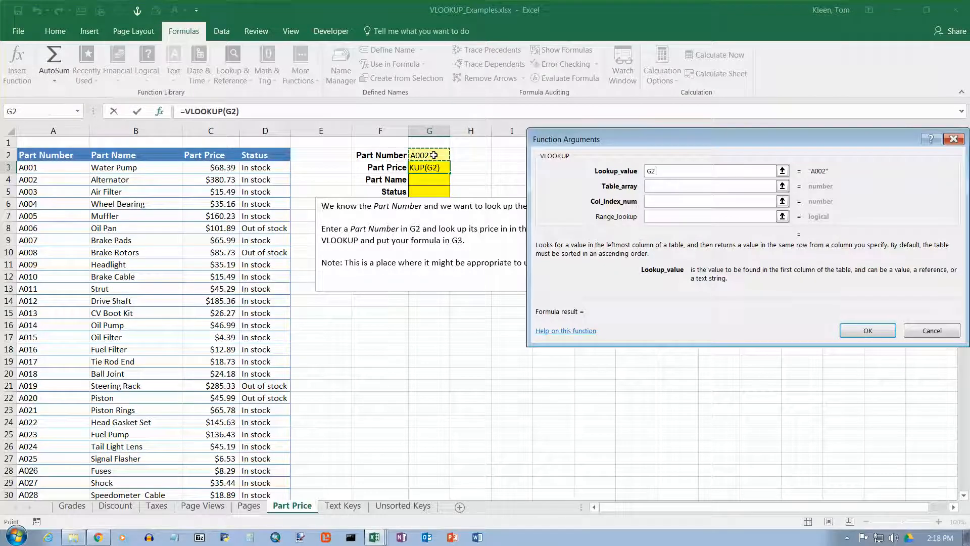
Set the table array of the G3 VLOOKUP to the whole parts table as the absolute range $A$3:$D$52.
{"action": "left_click", "coordinate": [656, 187]}
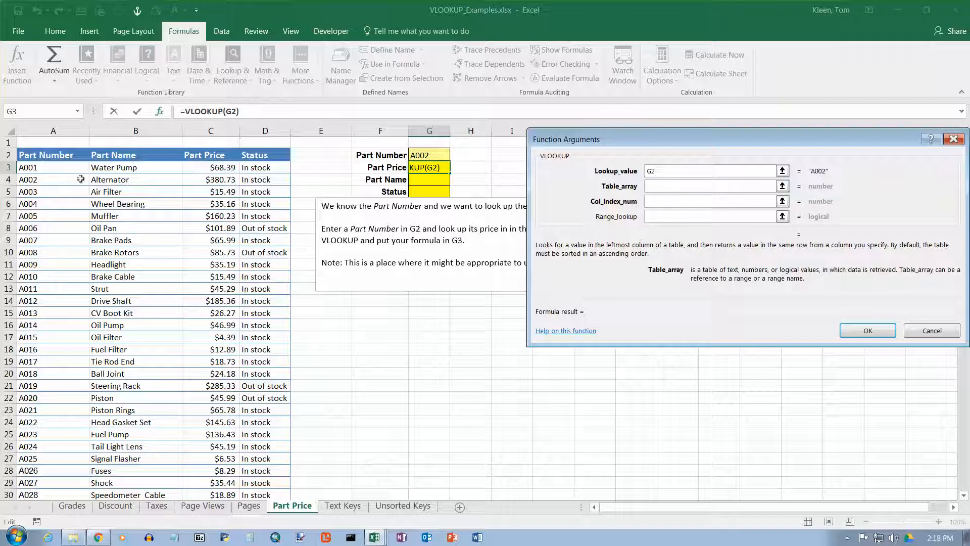
{"action": "left_click", "coordinate": [39, 170]}
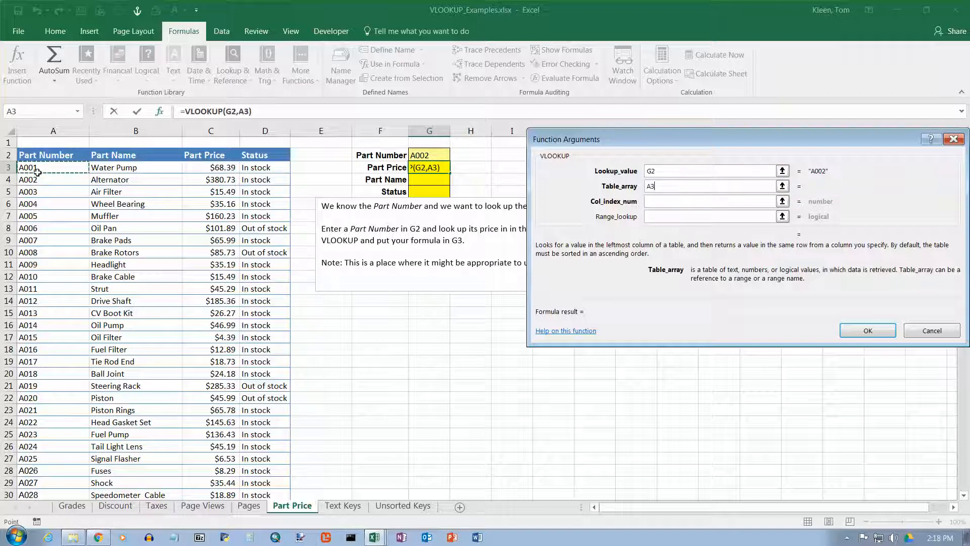
{"action": "key", "text": "shift+Right"}
{"action": "key", "text": "shift+Right"}
{"action": "key", "text": "shift+Right"}
{"action": "key", "text": "End"}
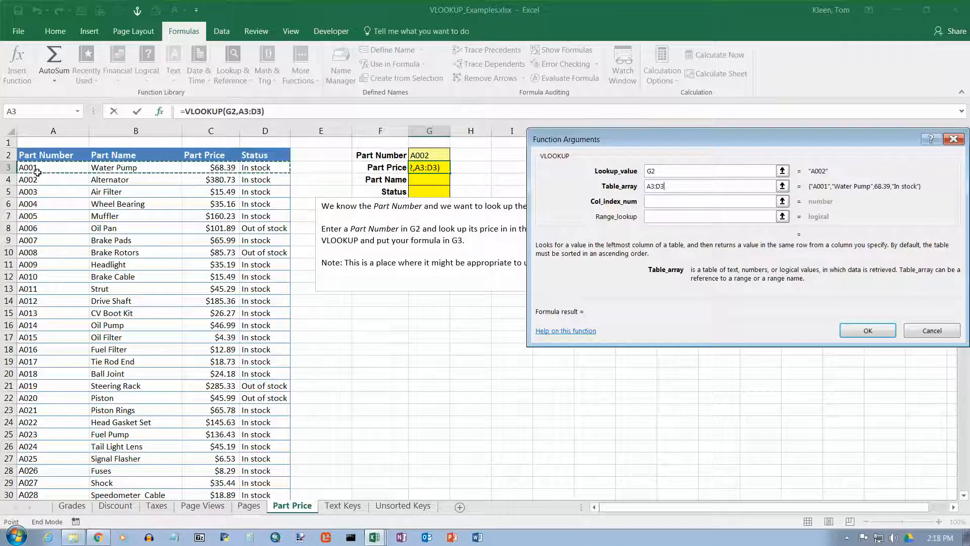
{"action": "key", "text": "shift+Down"}
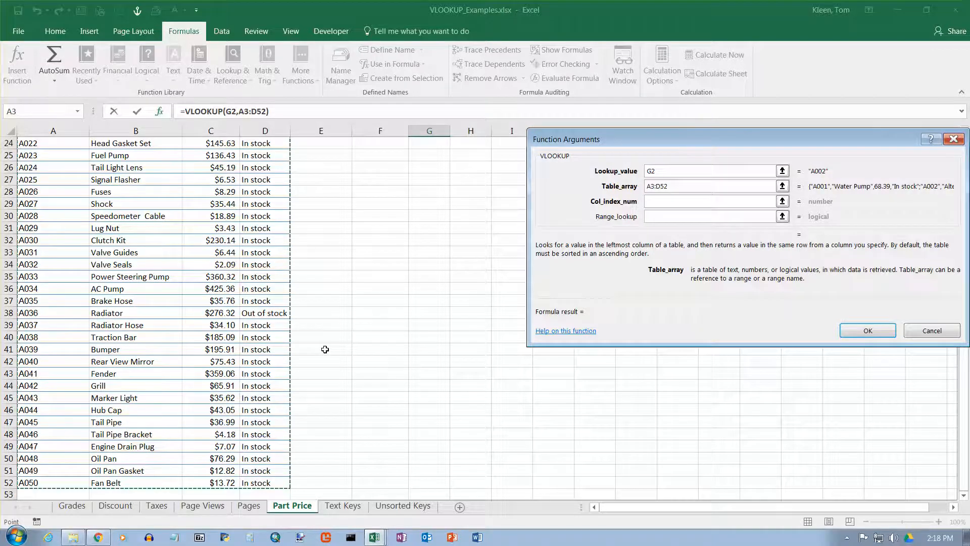
{"action": "scroll", "coordinate": [325, 349], "scroll_direction": "up", "scroll_amount": 8}
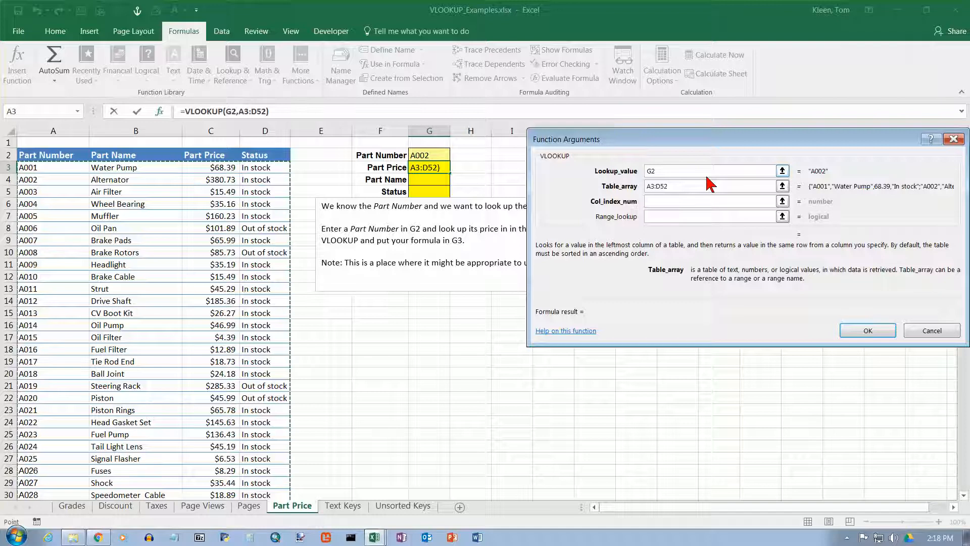
{"action": "key", "text": "F4"}
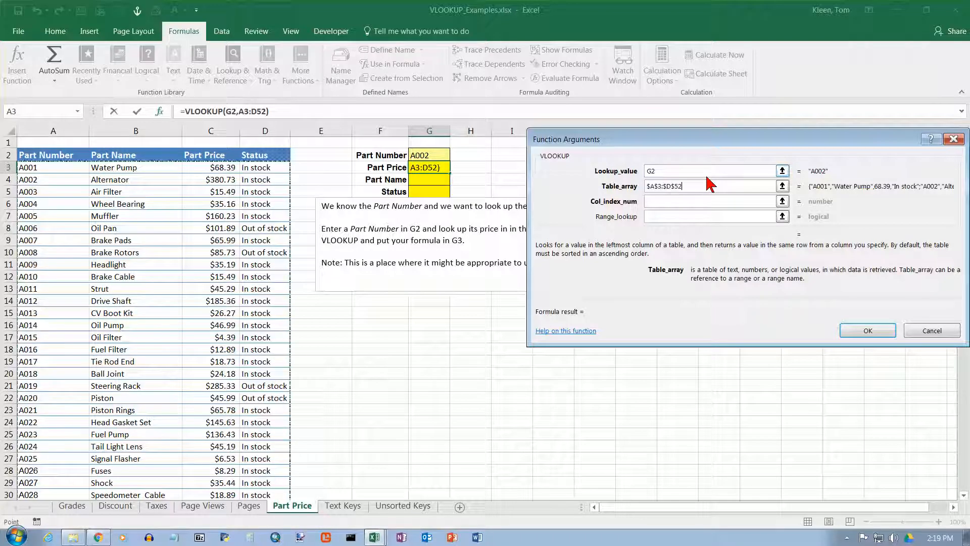
Complete the G3 VLOOKUP with column index number 3 and range lookup FALSE, and check the price against the A002 row.
{"action": "left_click", "coordinate": [706, 201]}
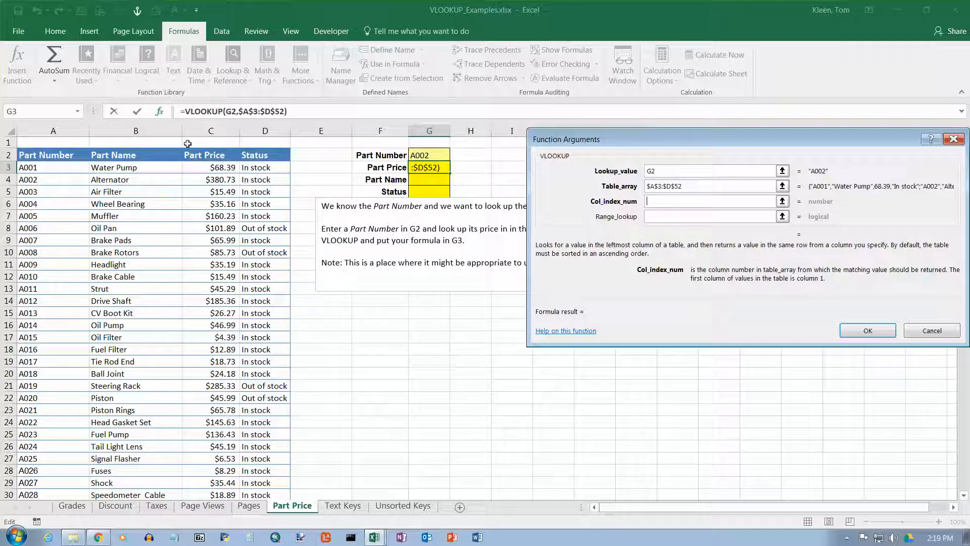
{"action": "type", "text": "3"}
{"action": "left_click", "coordinate": [684, 218]}
{"action": "type", "text": "false"}
{"action": "key", "text": "Return"}
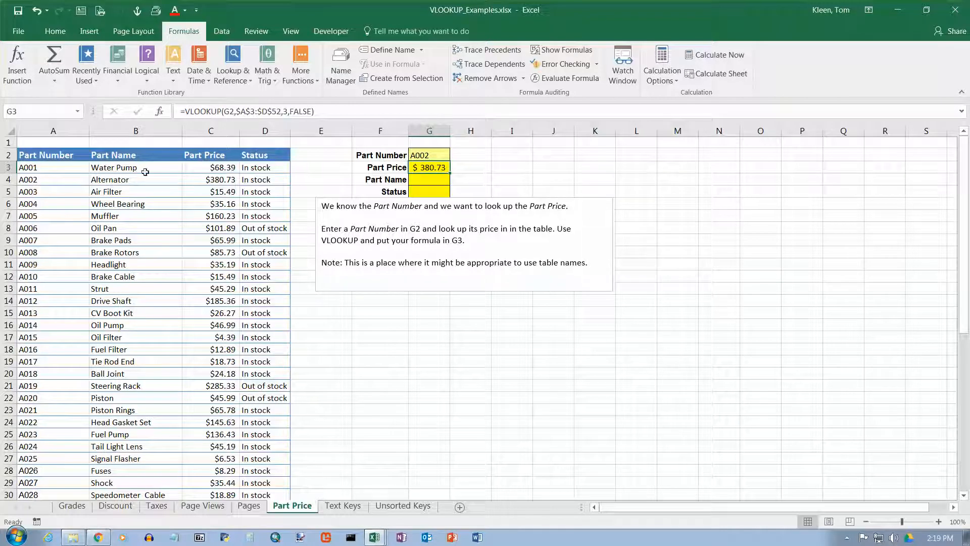
{"action": "left_click_drag", "start_coordinate": [36, 180], "coordinate": [283, 180]}
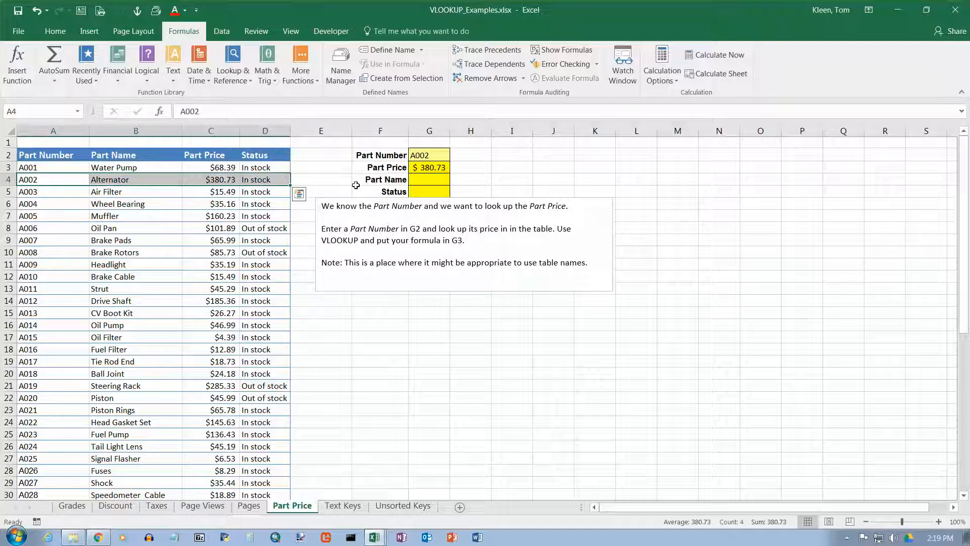
{"action": "left_click", "coordinate": [441, 166]}
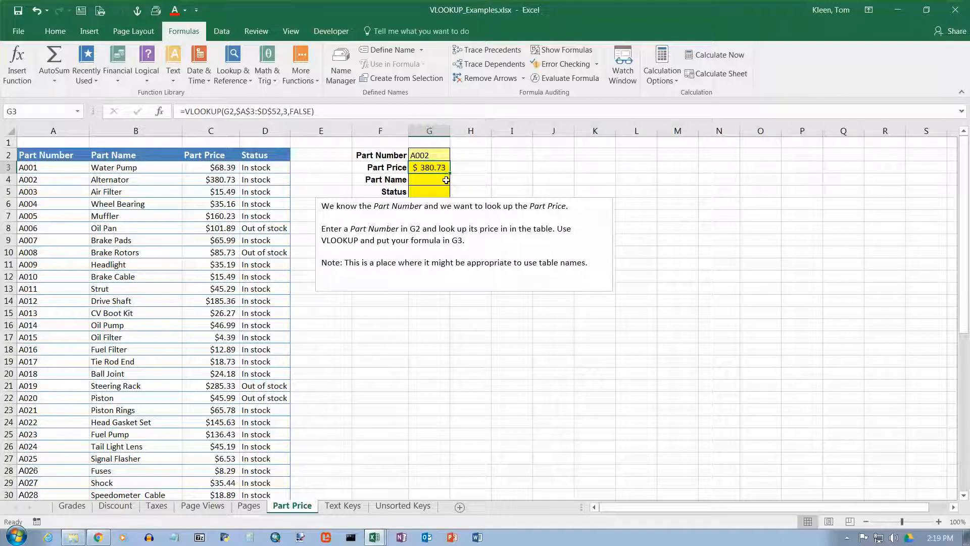
Start a VLOOKUP formula in the Status cell G5 with the part number in G2 as the lookup value.
{"action": "left_click", "coordinate": [440, 180]}
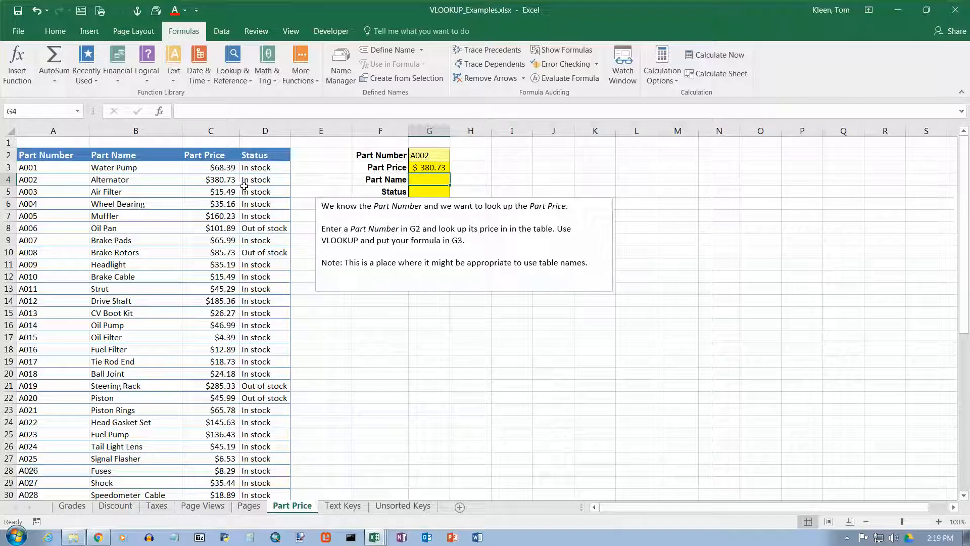
{"action": "left_click", "coordinate": [428, 188]}
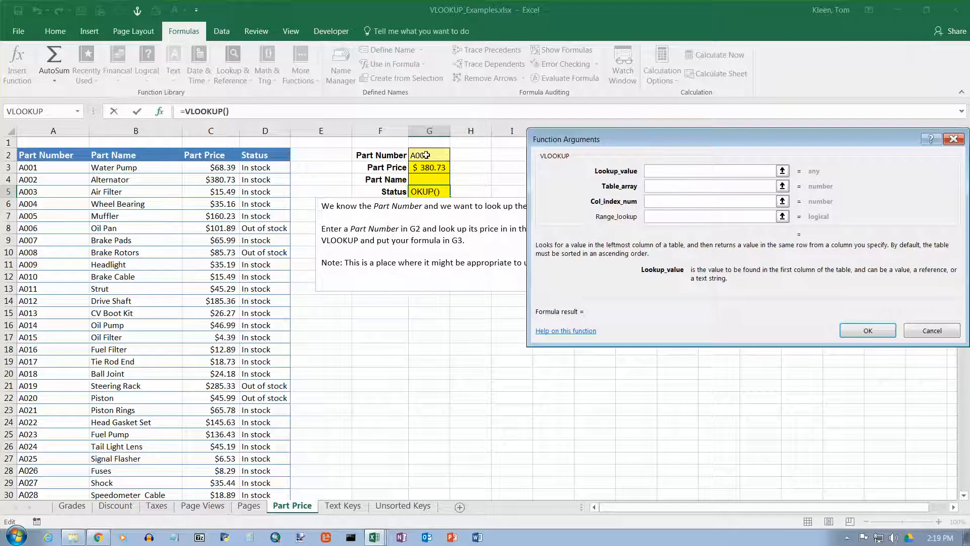
{"action": "left_click", "coordinate": [426, 155]}
{"action": "left_click", "coordinate": [658, 190]}
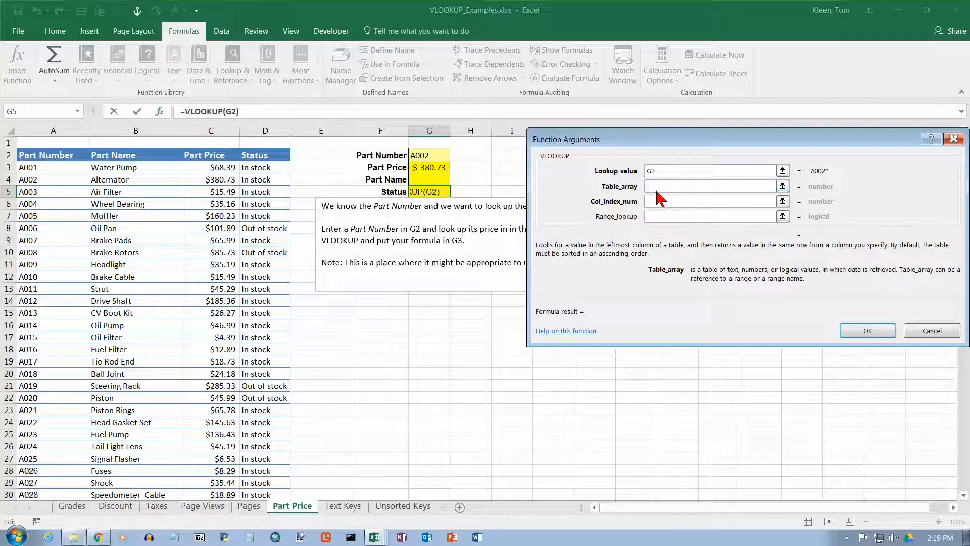
Try to enter the G5 VLOOKUP with only the lookup value and the table array A3:D52.
{"action": "left_click", "coordinate": [54, 169]}
{"action": "key", "text": "shift+Right"}
{"action": "key", "text": "shift+Right"}
{"action": "key", "text": "shift+Right"}
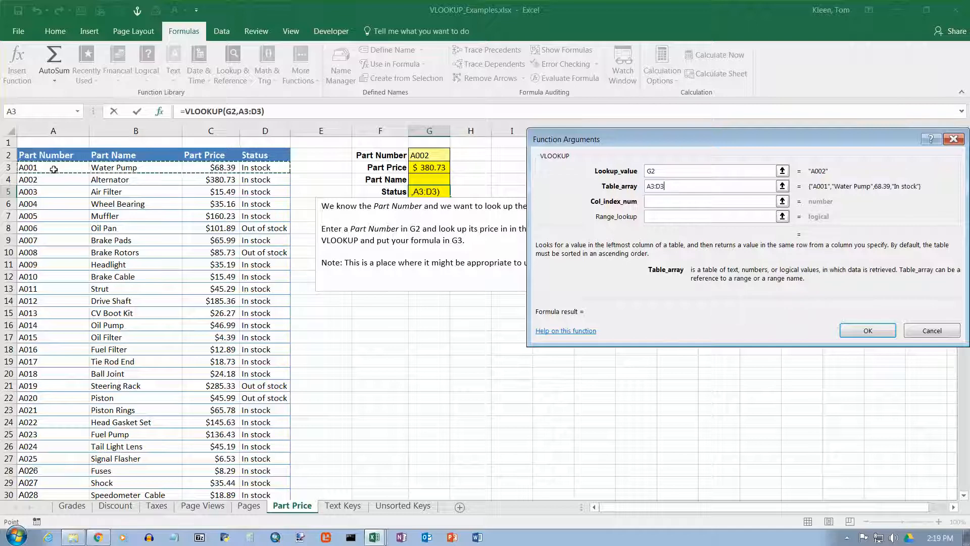
{"action": "key", "text": "ctrl+shift+Down"}
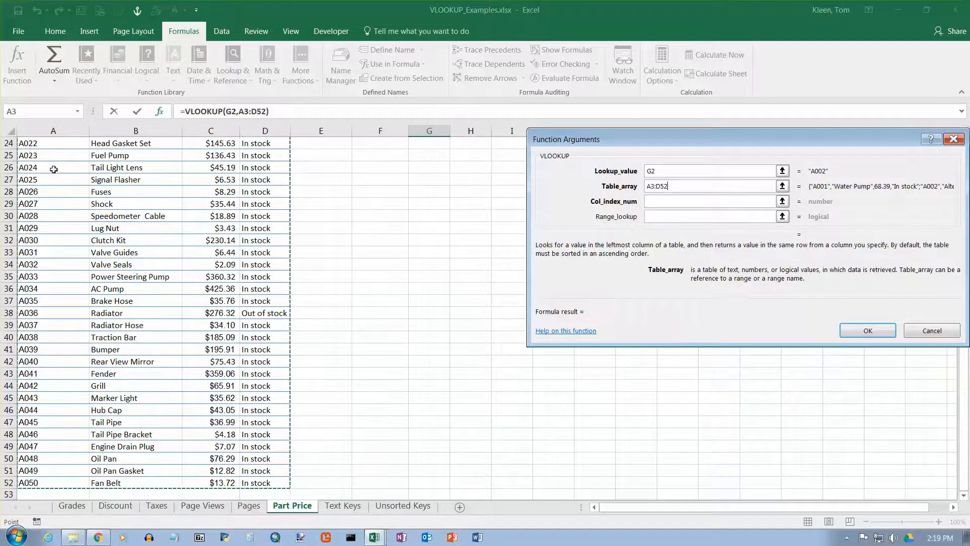
{"action": "key", "text": "Return"}
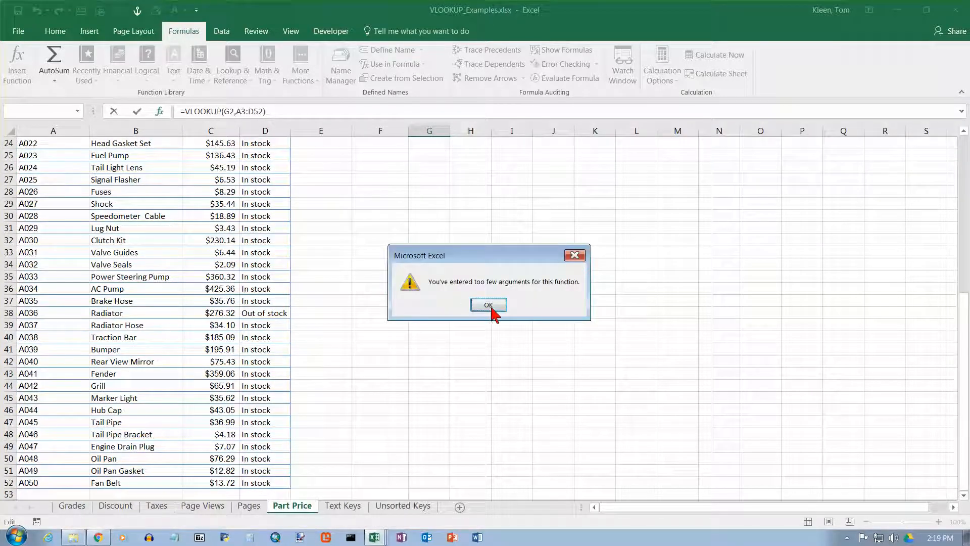
{"action": "left_click", "coordinate": [488, 305]}
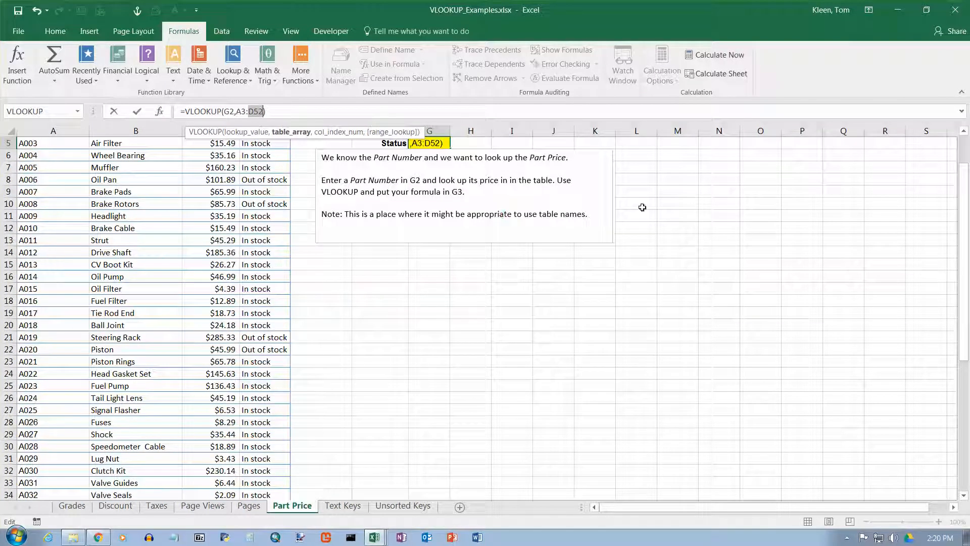
{"action": "left_click_drag", "start_coordinate": [963, 188], "coordinate": [967, 166]}
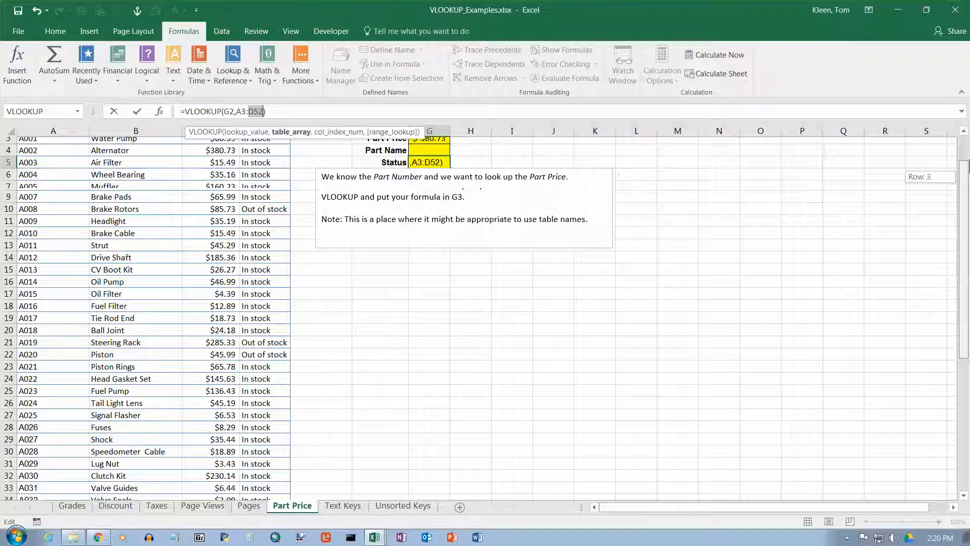
{"action": "left_click_drag", "start_coordinate": [969, 170], "coordinate": [968, 145]}
{"action": "left_click", "coordinate": [429, 179]}
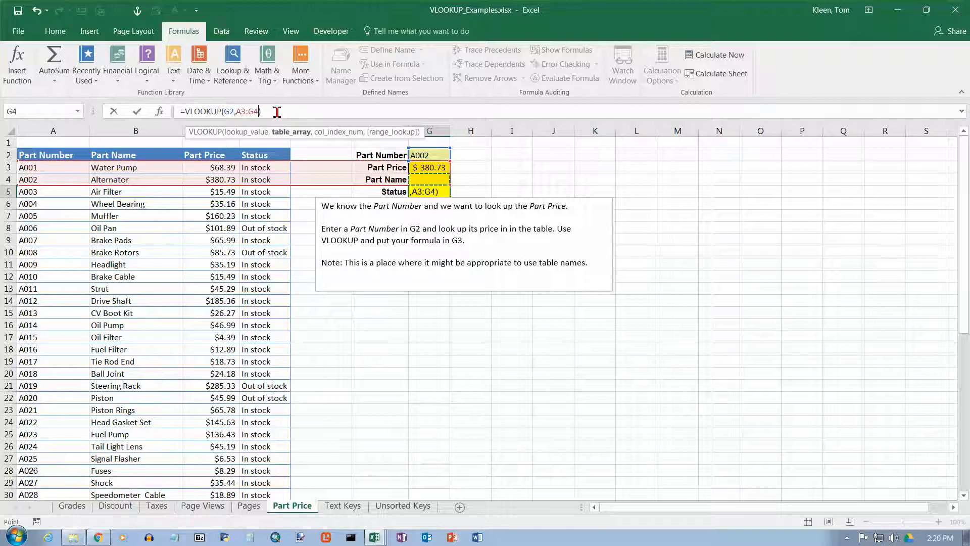
Reopen the function arguments of the G5 VLOOKUP and replace its table array with the range A3:D52.
{"action": "left_click", "coordinate": [159, 112]}
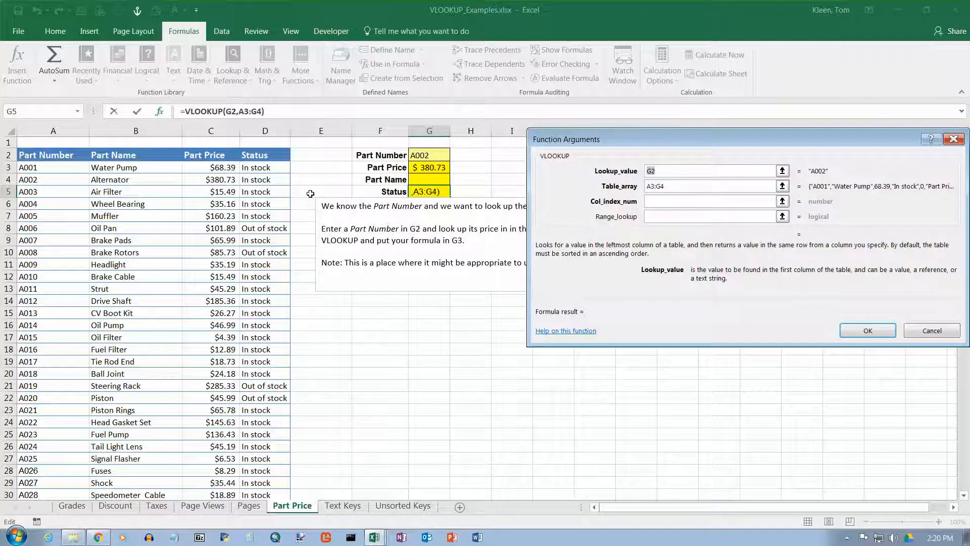
{"action": "key", "text": "Tab"}
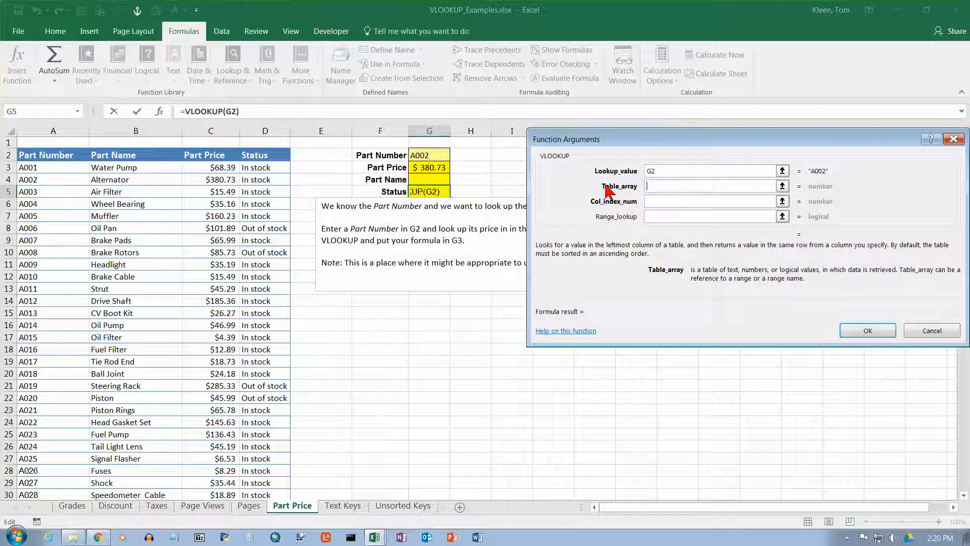
{"action": "left_click_drag", "start_coordinate": [65, 170], "coordinate": [285, 542]}
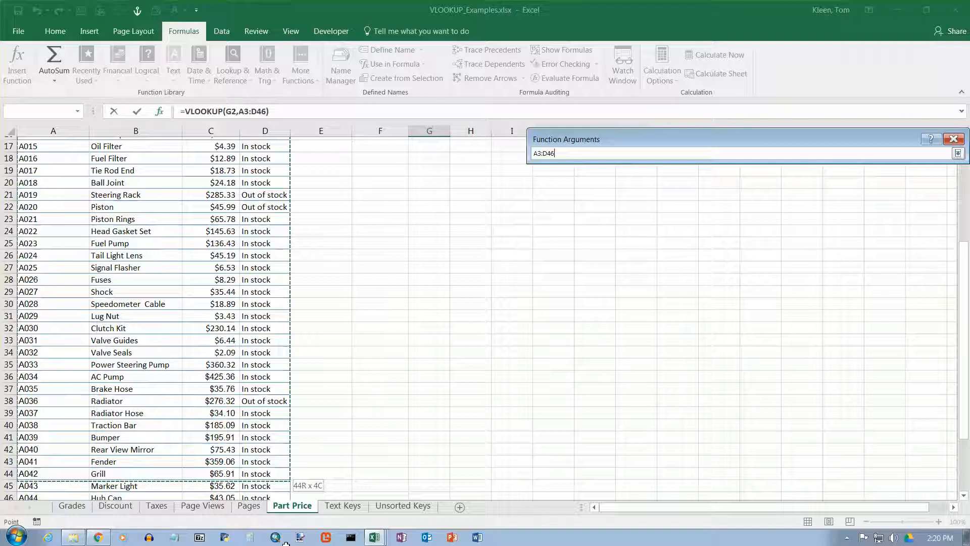
{"action": "left_click_drag", "start_coordinate": [286, 543], "coordinate": [285, 543]}
{"action": "scroll", "coordinate": [617, 392], "scroll_direction": "up", "scroll_amount": 7}
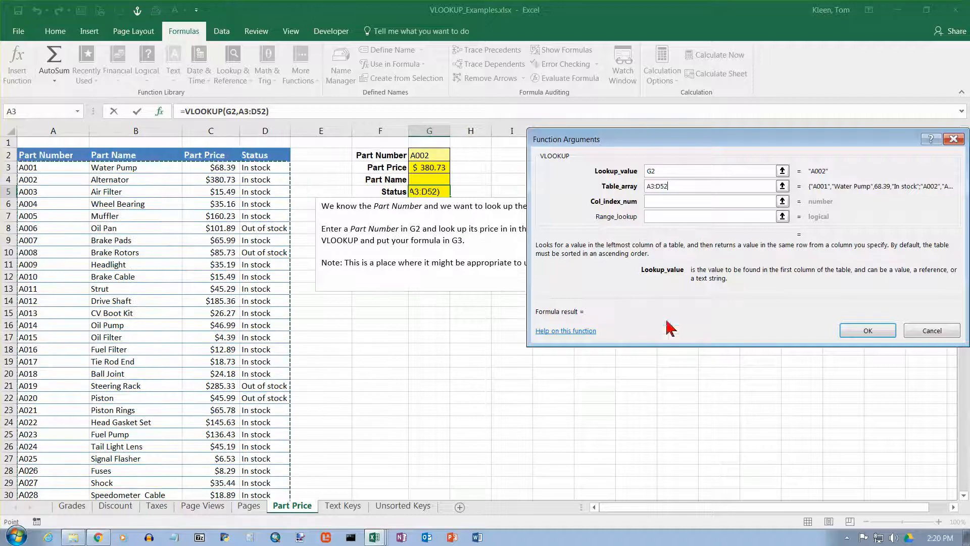
{"action": "left_click", "coordinate": [674, 186]}
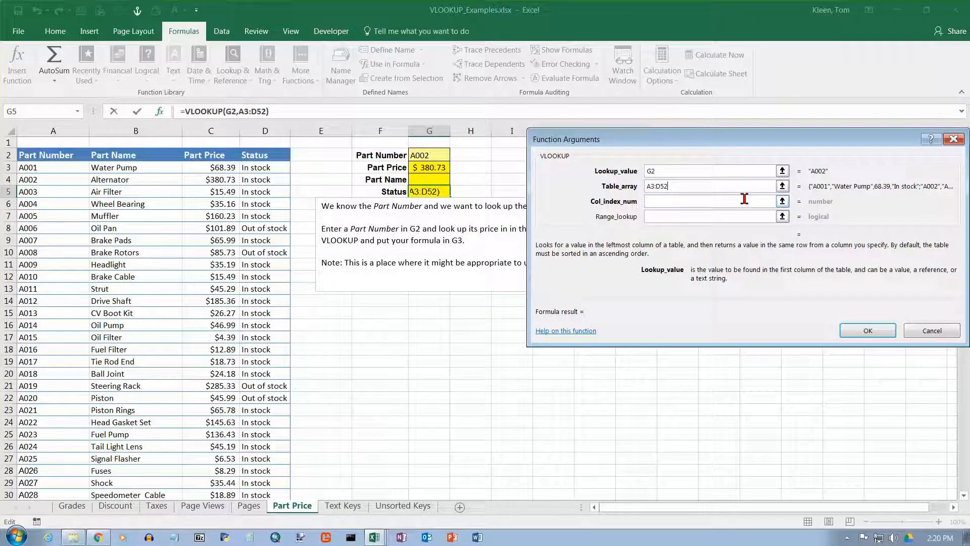
Complete the G5 VLOOKUP with table array A3:$D$52, column index number 2 and range lookup FALSE.
{"action": "key", "text": "F4"}
{"action": "left_click", "coordinate": [676, 203]}
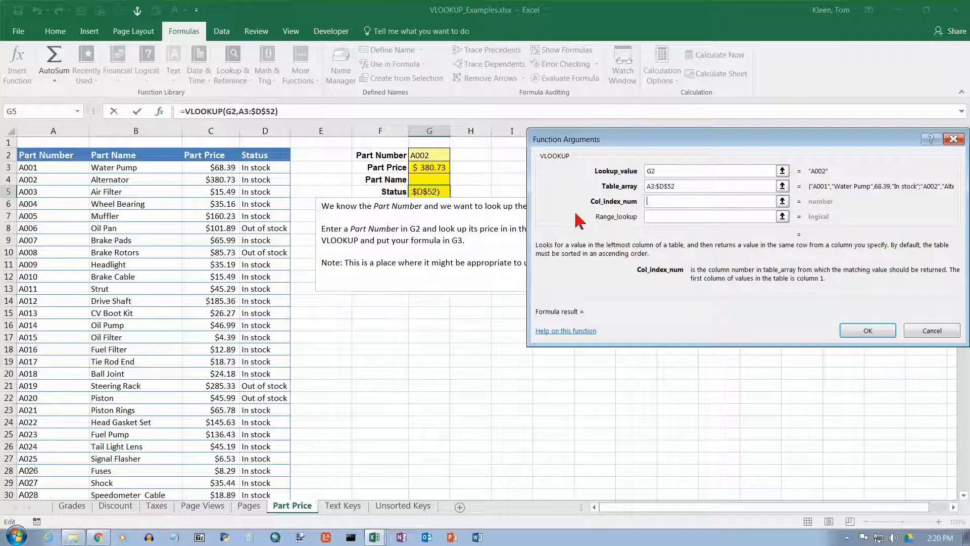
{"action": "type", "text": "2"}
{"action": "left_click", "coordinate": [668, 218]}
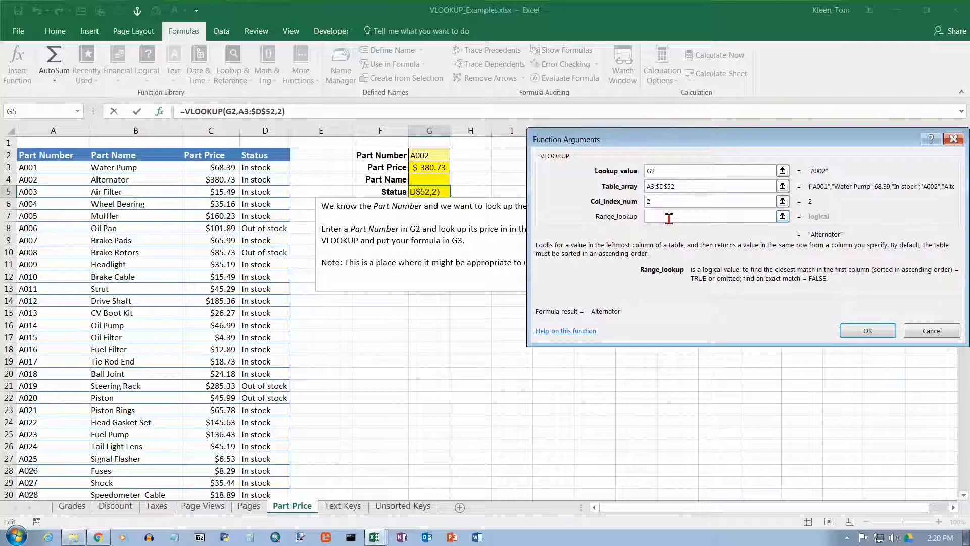
{"action": "type", "text": "false"}
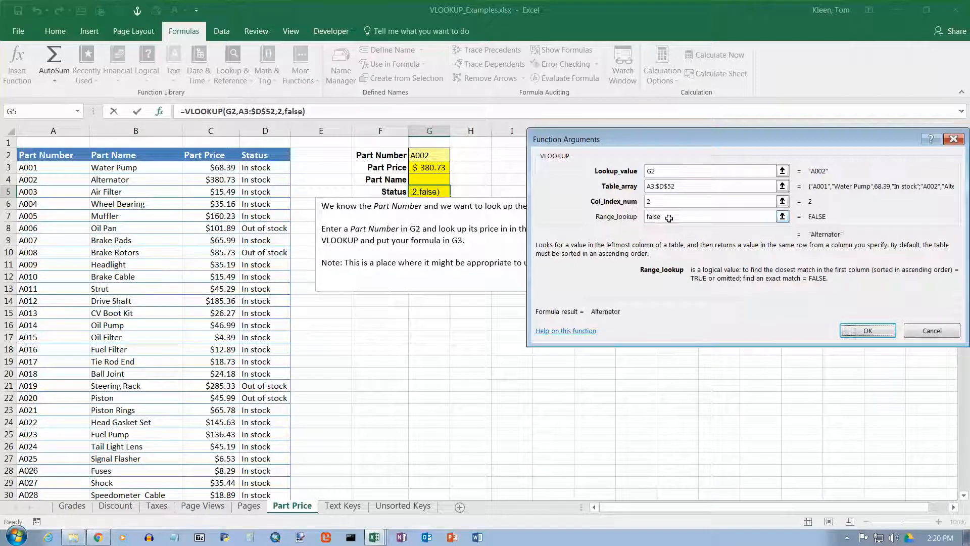
{"action": "key", "text": "Return"}
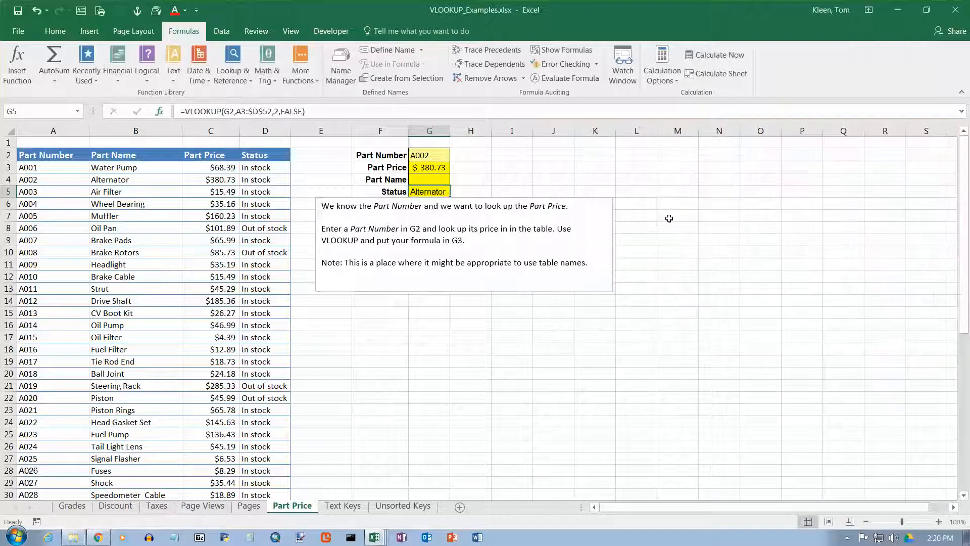
Move the instructions text box down clear of the Status cell, and move the part name lookup from G5 to G4.
{"action": "left_click", "coordinate": [429, 197]}
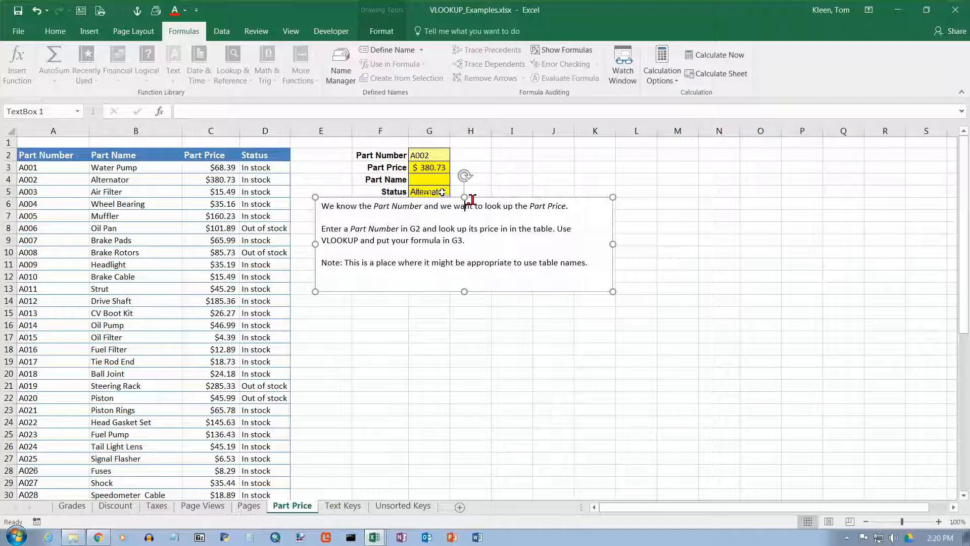
{"action": "left_click_drag", "start_coordinate": [477, 198], "coordinate": [480, 210]}
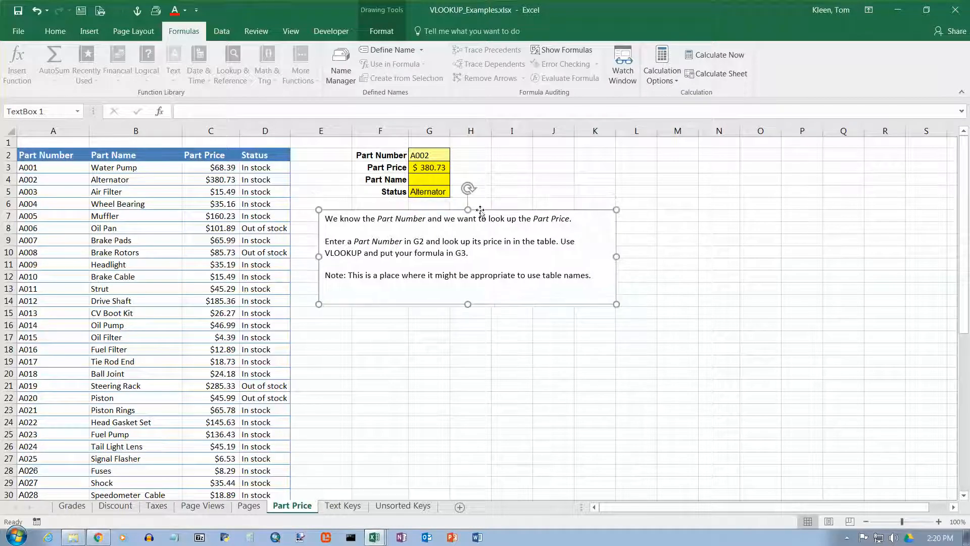
{"action": "left_click", "coordinate": [423, 191]}
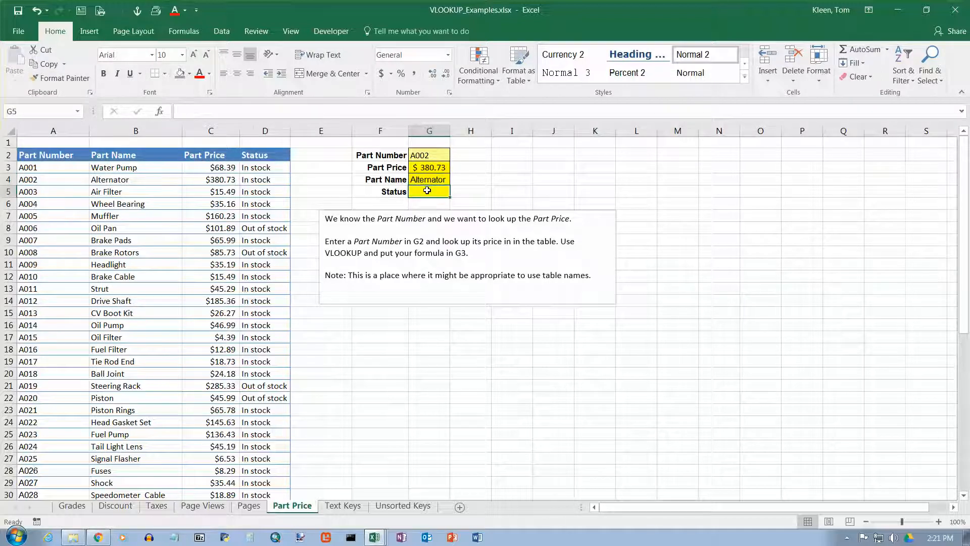
Start a new VLOOKUP formula in the empty Status cell G5 with G2 as the lookup value.
{"action": "left_click", "coordinate": [185, 35]}
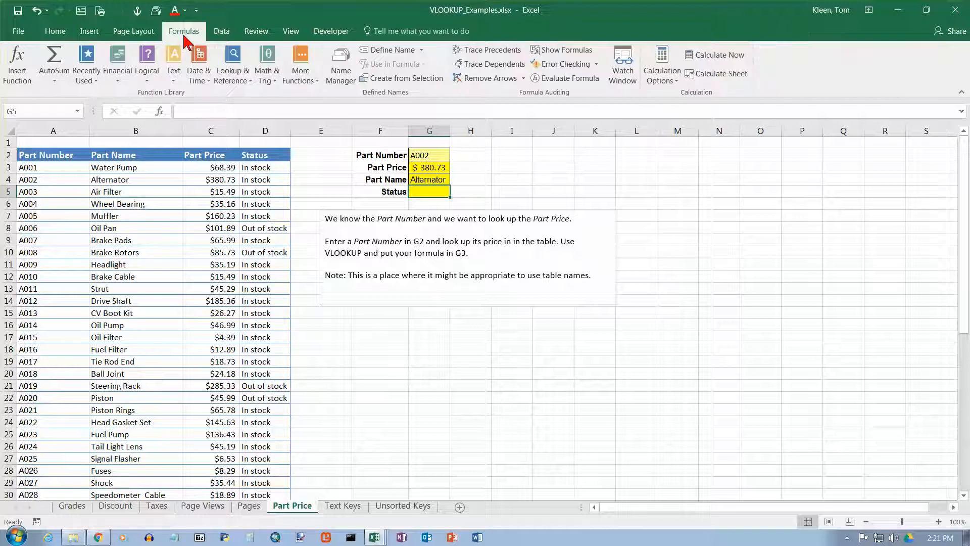
{"action": "left_click", "coordinate": [232, 71]}
{"action": "left_click", "coordinate": [248, 348]}
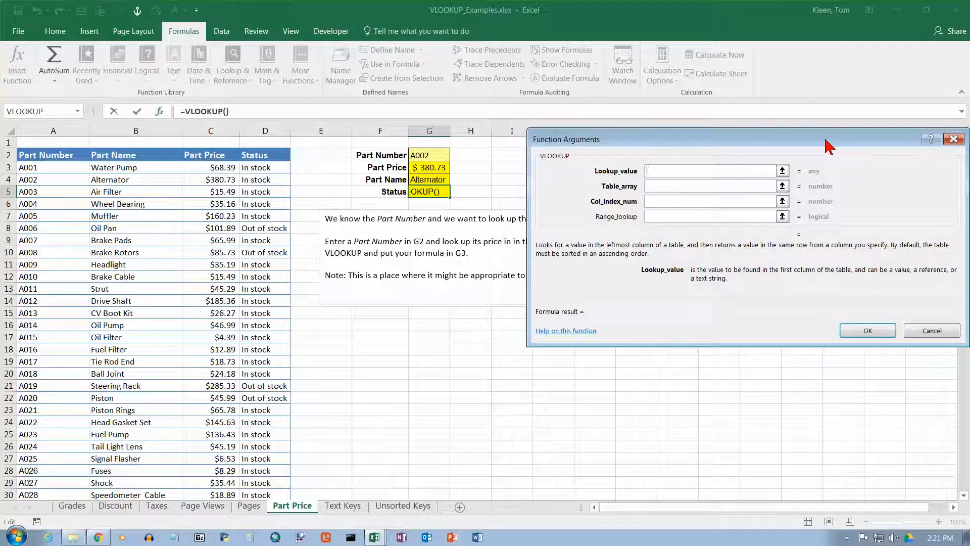
{"action": "left_click", "coordinate": [415, 155]}
Set the table array of the G5 status lookup to the absolute range $A$3:$D$52.
{"action": "left_click", "coordinate": [664, 188]}
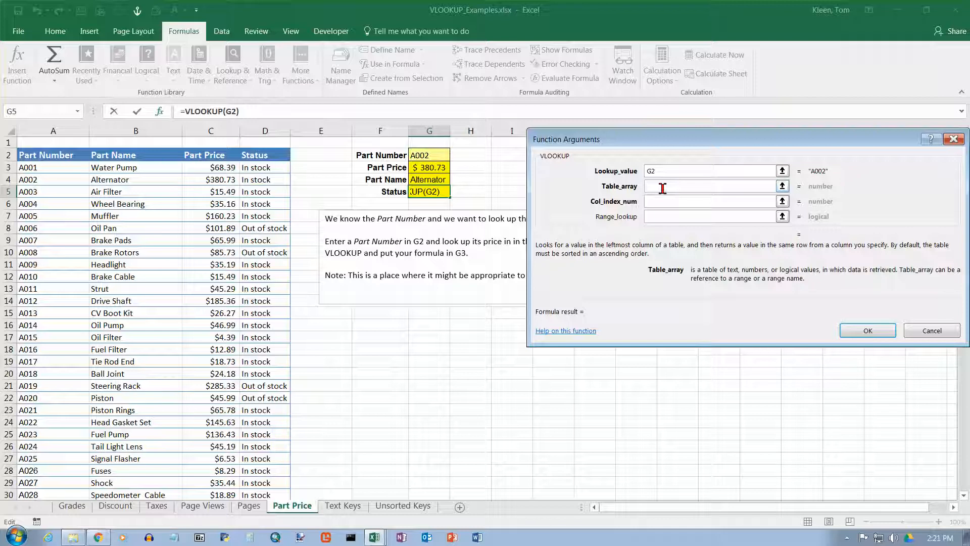
{"action": "left_click", "coordinate": [35, 167]}
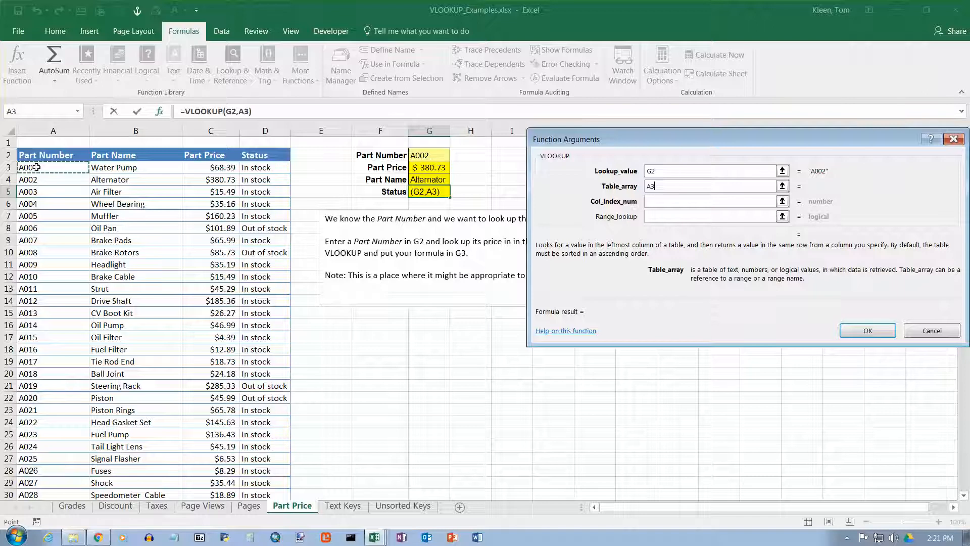
{"action": "key", "text": "ctrl+shift+Down"}
{"action": "key", "text": "ctrl+shift+Right"}
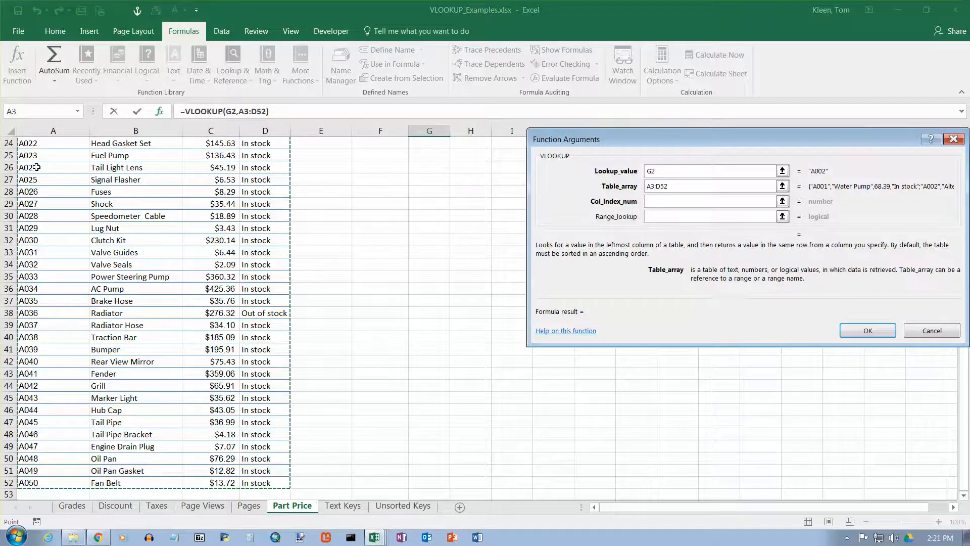
{"action": "key", "text": "F4"}
Complete the G5 status lookup with column index number 4 and range lookup FALSE.
{"action": "key", "text": "Tab"}
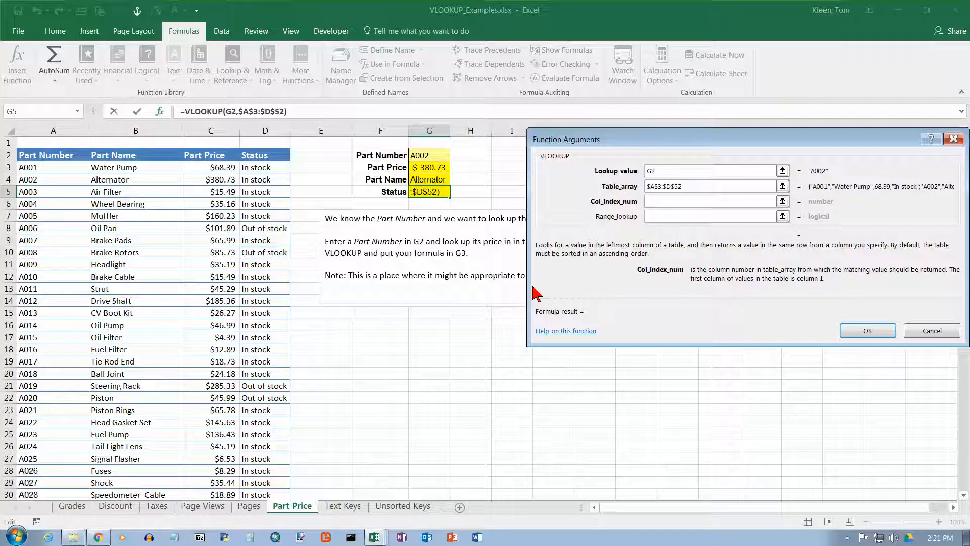
{"action": "type", "text": "4"}
{"action": "left_click", "coordinate": [670, 217]}
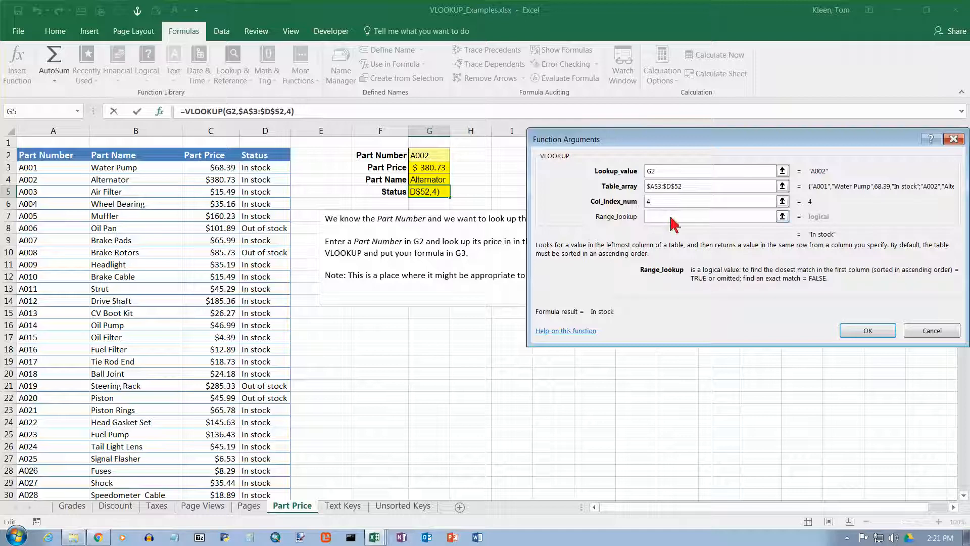
{"action": "type", "text": "false"}
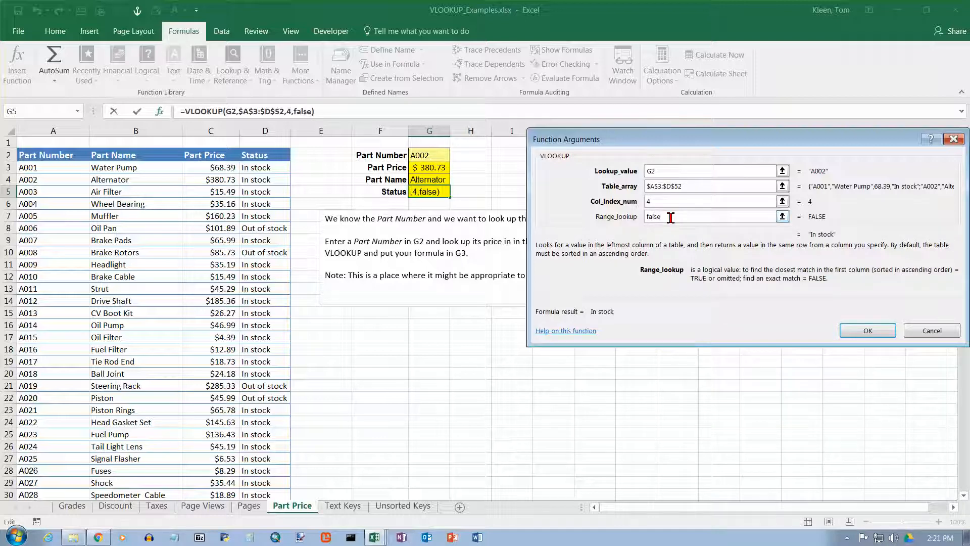
{"action": "key", "text": "Return"}
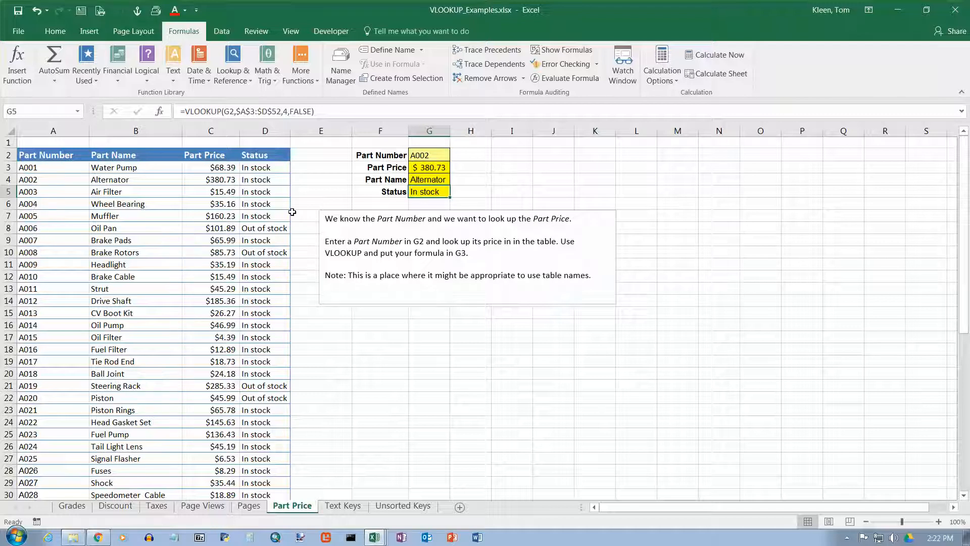
Change the part number in G2 to A006 and check the three lookups against the A006 row.
{"action": "left_click", "coordinate": [446, 158]}
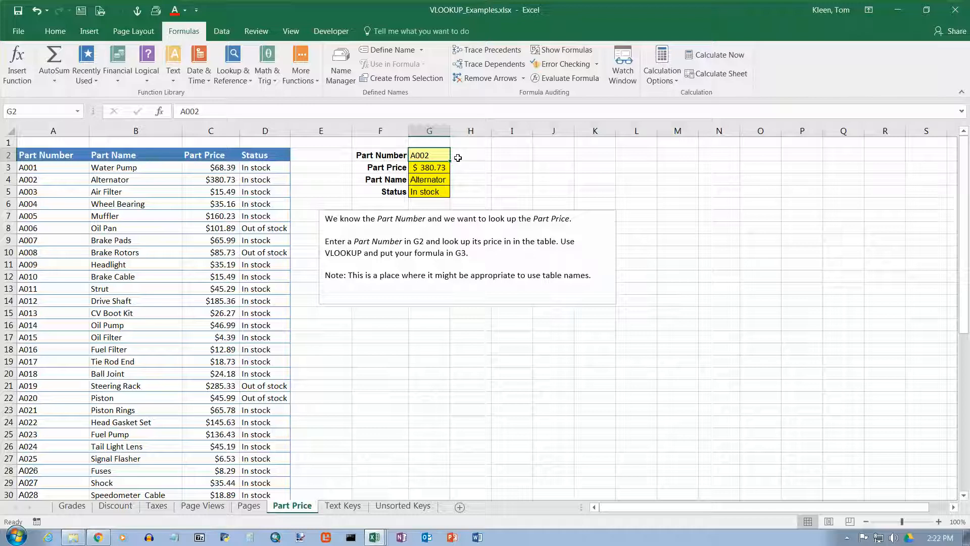
{"action": "double_click", "coordinate": [441, 156]}
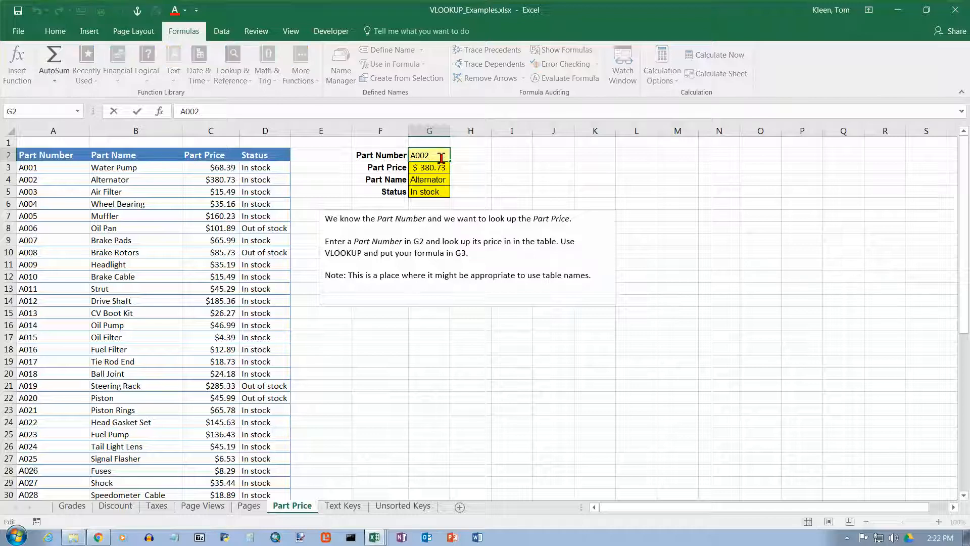
{"action": "key", "text": "BackSpace"}
{"action": "key", "text": "Return"}
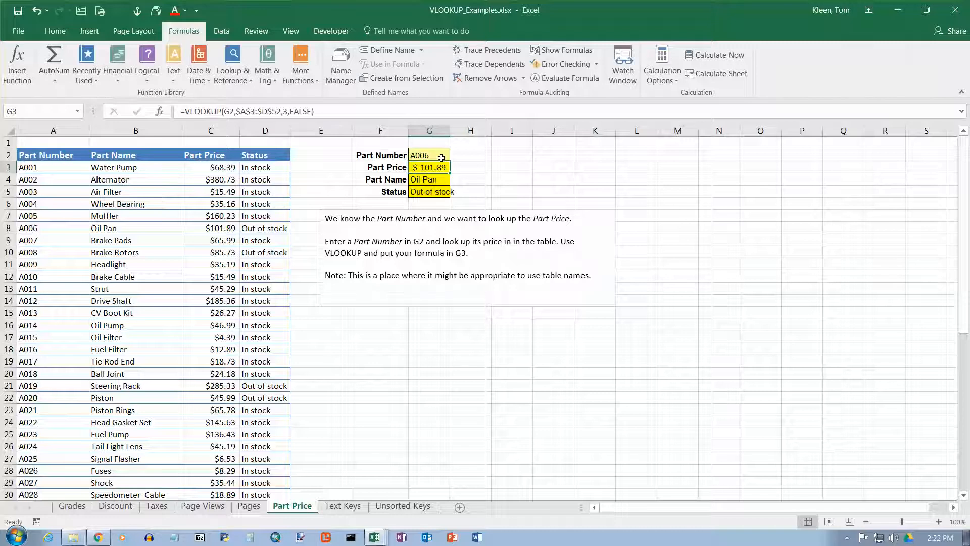
{"action": "left_click_drag", "start_coordinate": [56, 228], "coordinate": [260, 228]}
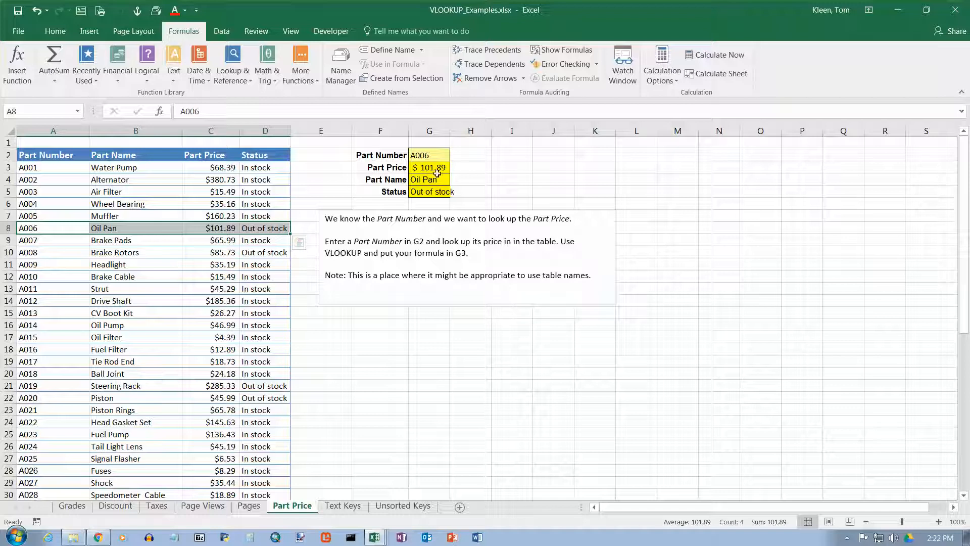
On the Text Keys sheet, enter the name from row 5 of the phone list in E2.
{"action": "left_click", "coordinate": [339, 505]}
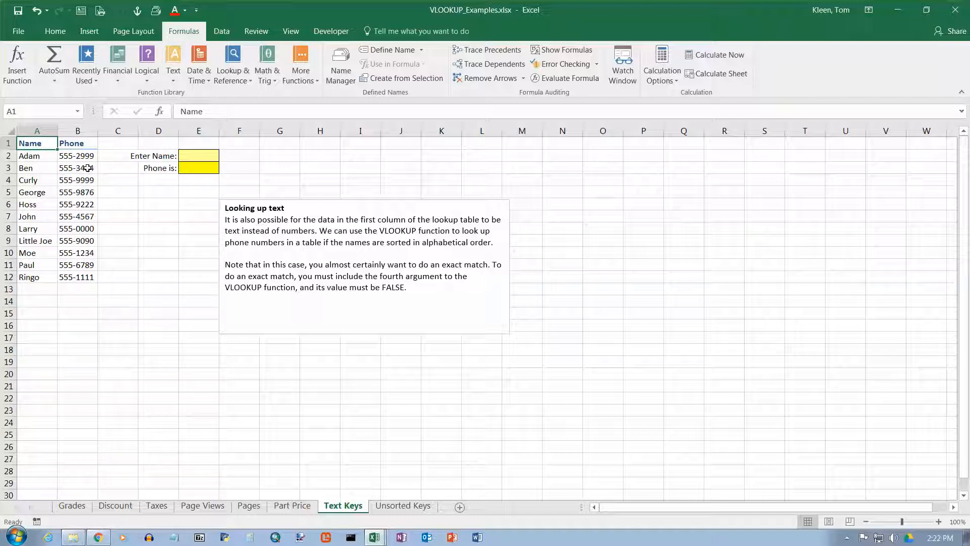
{"action": "left_click", "coordinate": [199, 157]}
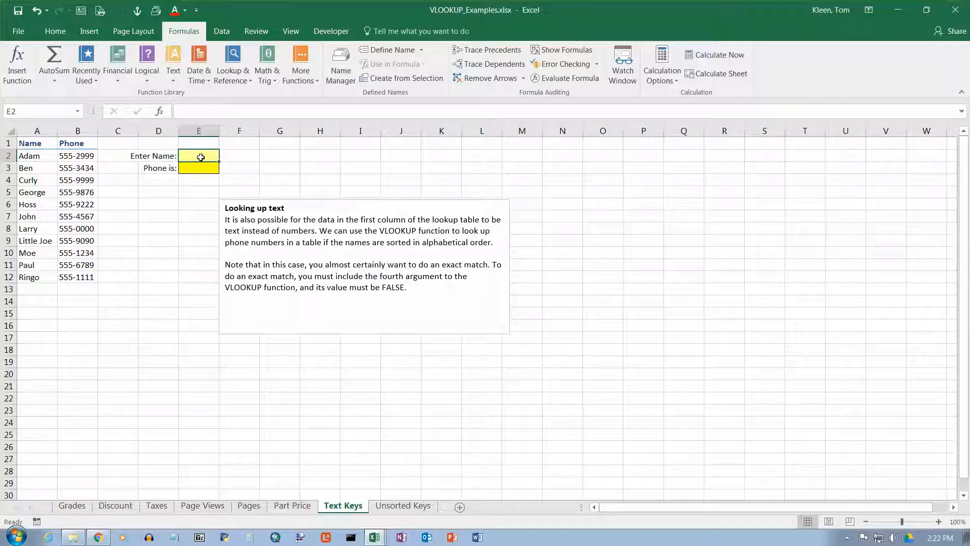
{"action": "type", "text": "George"}
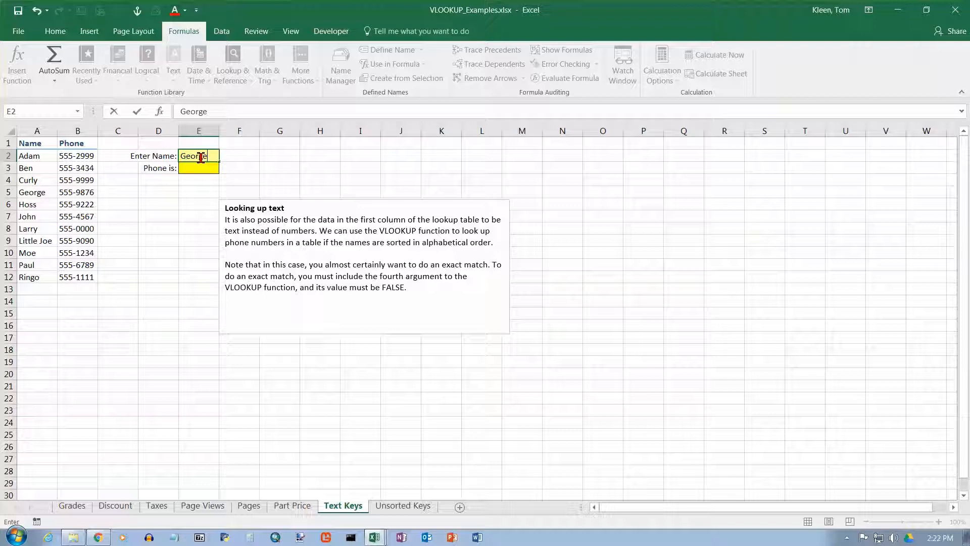
{"action": "key", "text": "Return"}
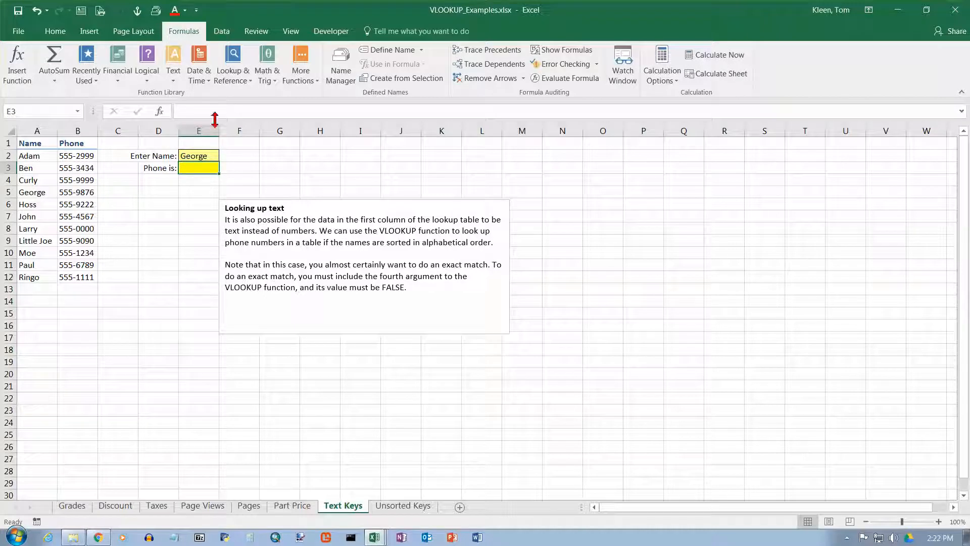
Start a VLOOKUP formula in the phone cell E3 with the name in E2 as the lookup value.
{"action": "left_click", "coordinate": [245, 82]}
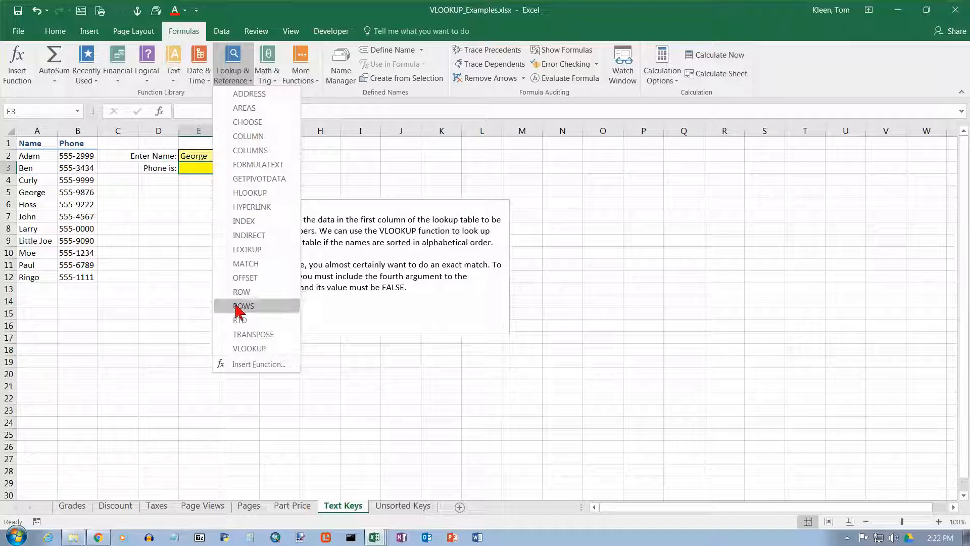
{"action": "left_click", "coordinate": [243, 349]}
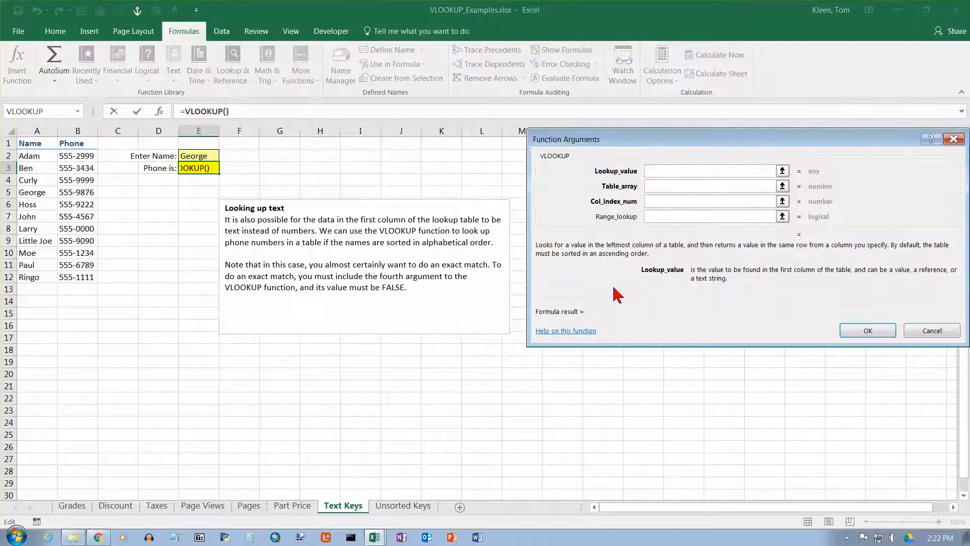
{"action": "left_click", "coordinate": [208, 157]}
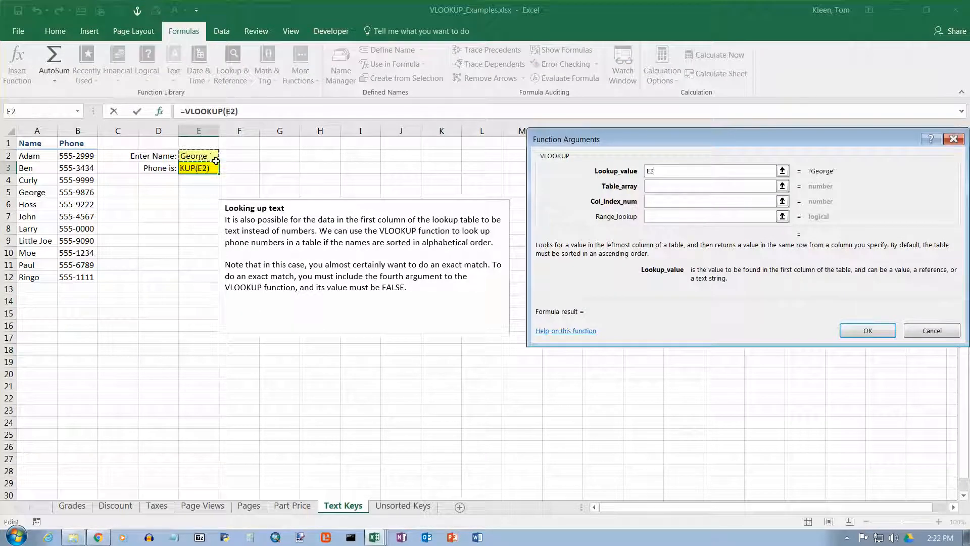
Complete the E3 VLOOKUP with table array A2:B12 and column index number 2, and check the phone number against row 5.
{"action": "key", "text": "Tab"}
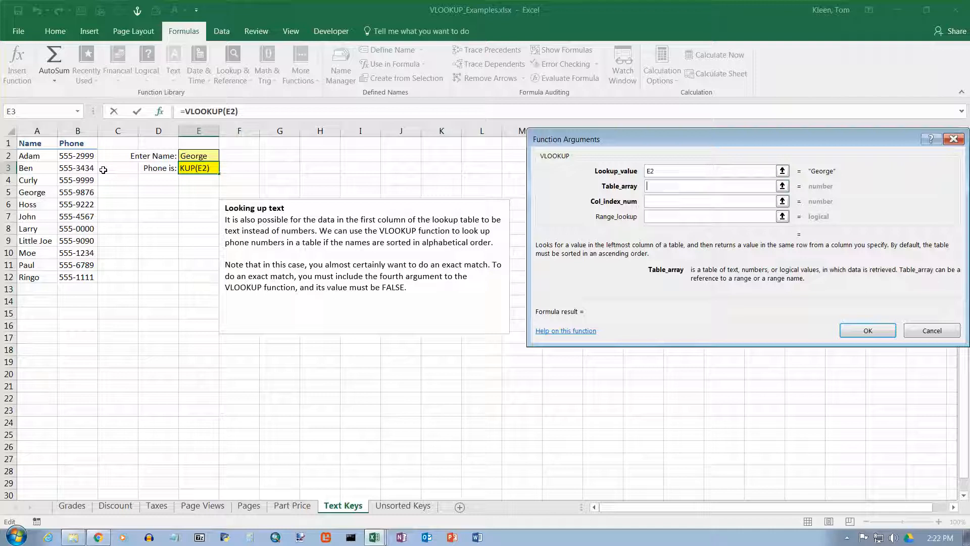
{"action": "left_click_drag", "start_coordinate": [28, 156], "coordinate": [77, 276]}
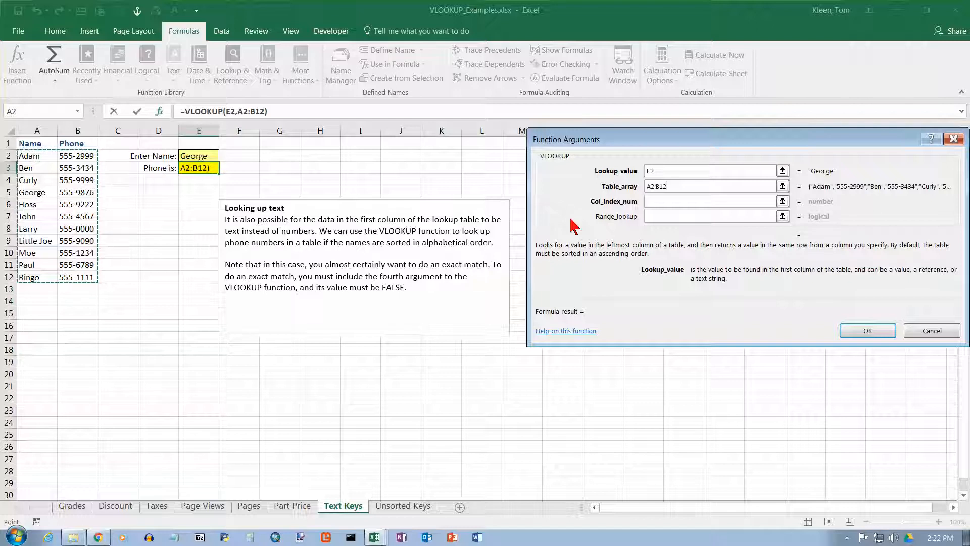
{"action": "left_click", "coordinate": [652, 202]}
{"action": "type", "text": "2"}
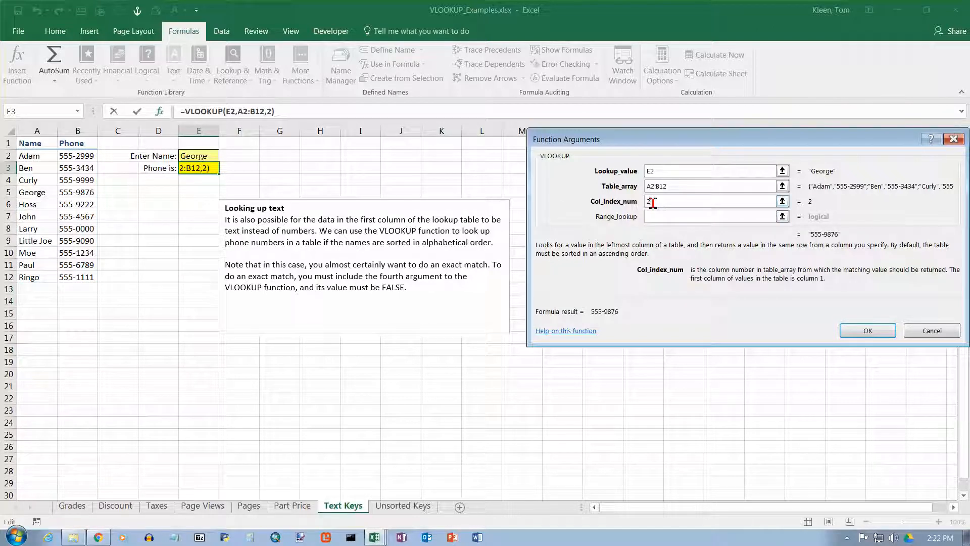
{"action": "left_click", "coordinate": [876, 337]}
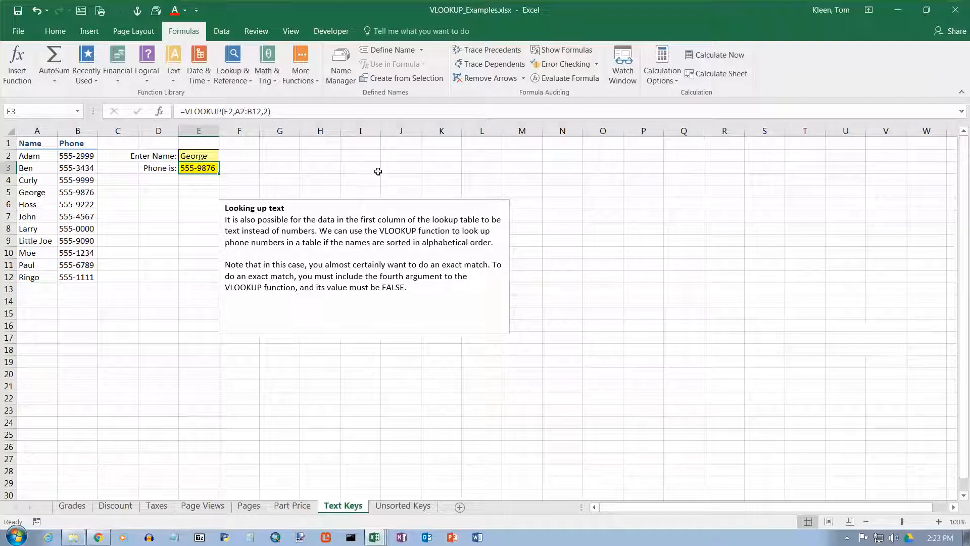
{"action": "left_click_drag", "start_coordinate": [29, 197], "coordinate": [81, 199]}
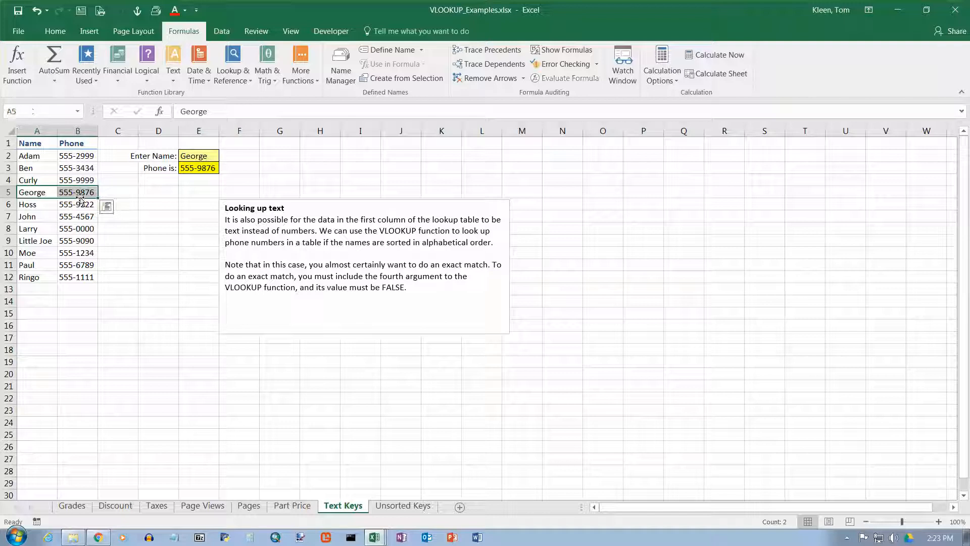
Replace the name in E2 with a first name missing from the phone list to test the lookup.
{"action": "left_click", "coordinate": [214, 159]}
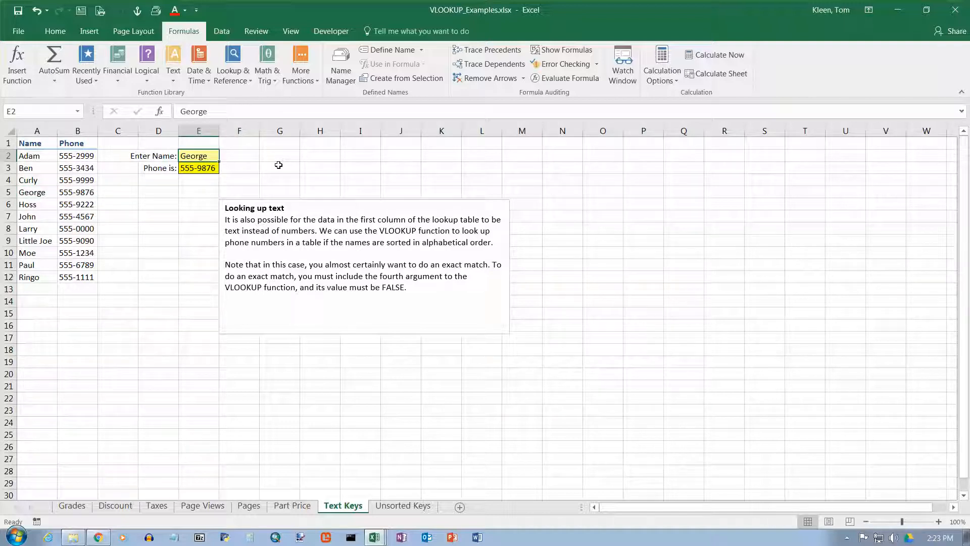
{"action": "type", "text": "Tom"}
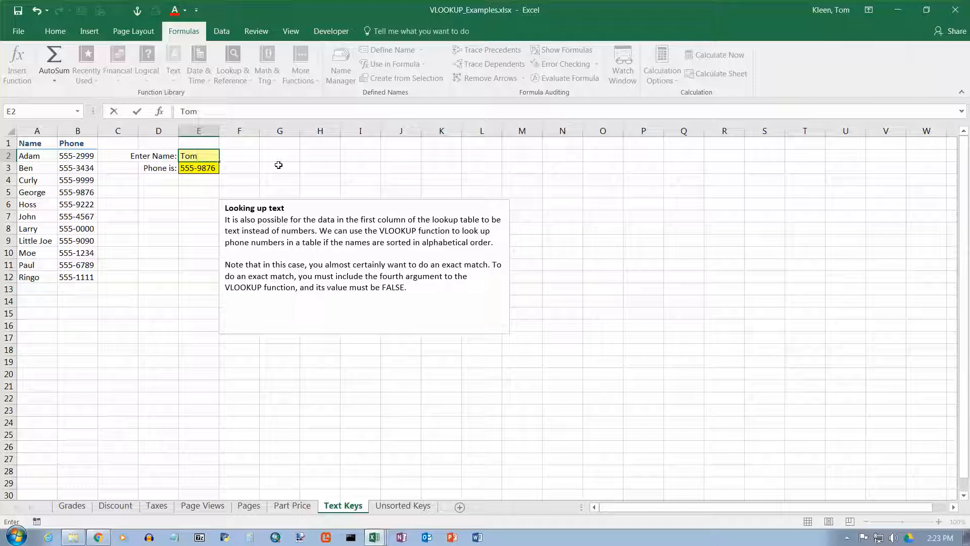
{"action": "key", "text": "Return"}
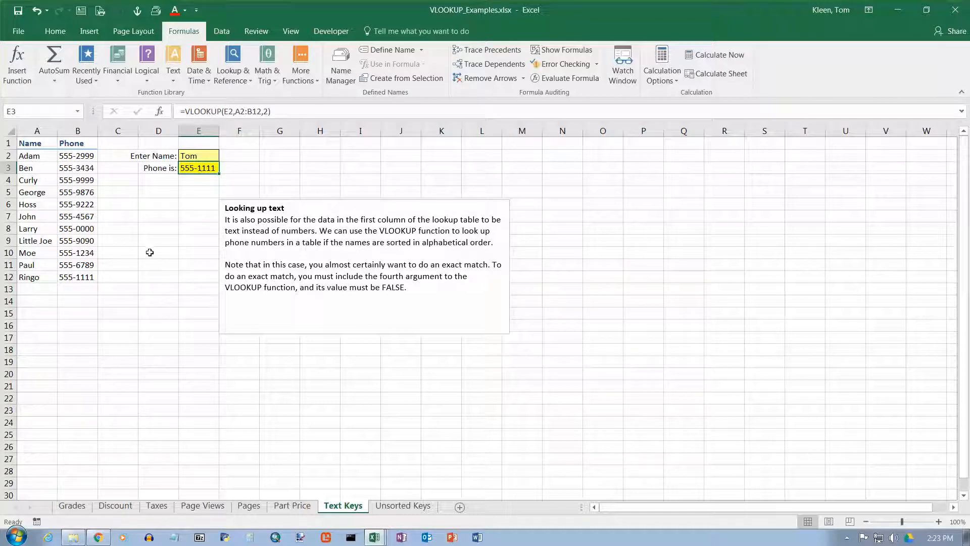
Check the phone list's last entry in row 12, and set the E3 VLOOKUP's range lookup argument to FALSE for an exact match.
{"action": "left_click", "coordinate": [90, 277]}
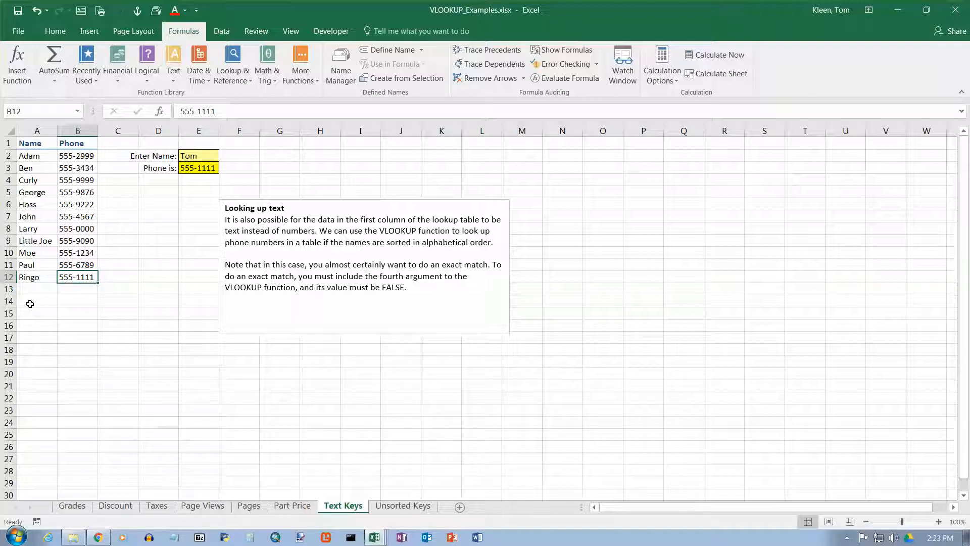
{"action": "left_click_drag", "start_coordinate": [29, 278], "coordinate": [92, 276]}
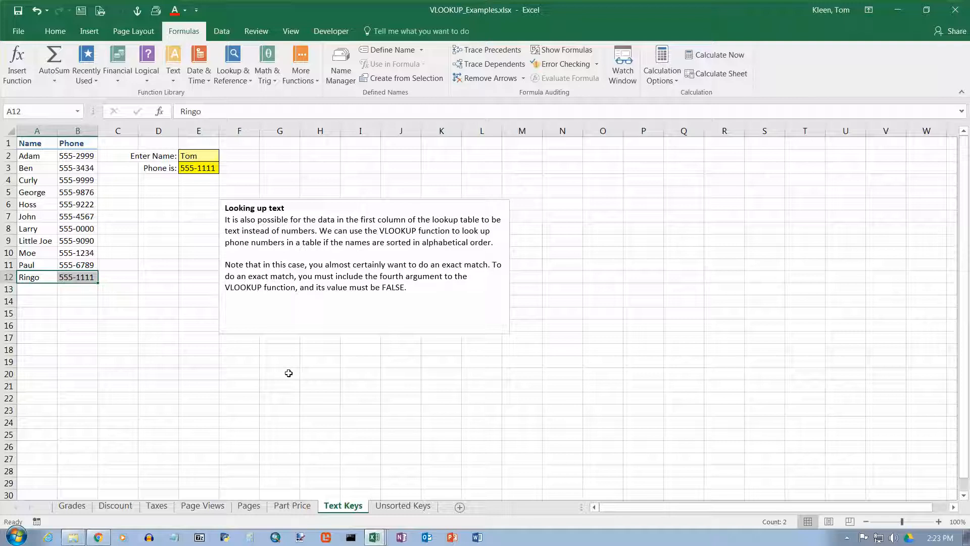
{"action": "left_click", "coordinate": [201, 169]}
{"action": "left_click", "coordinate": [159, 111]}
{"action": "left_click", "coordinate": [682, 217]}
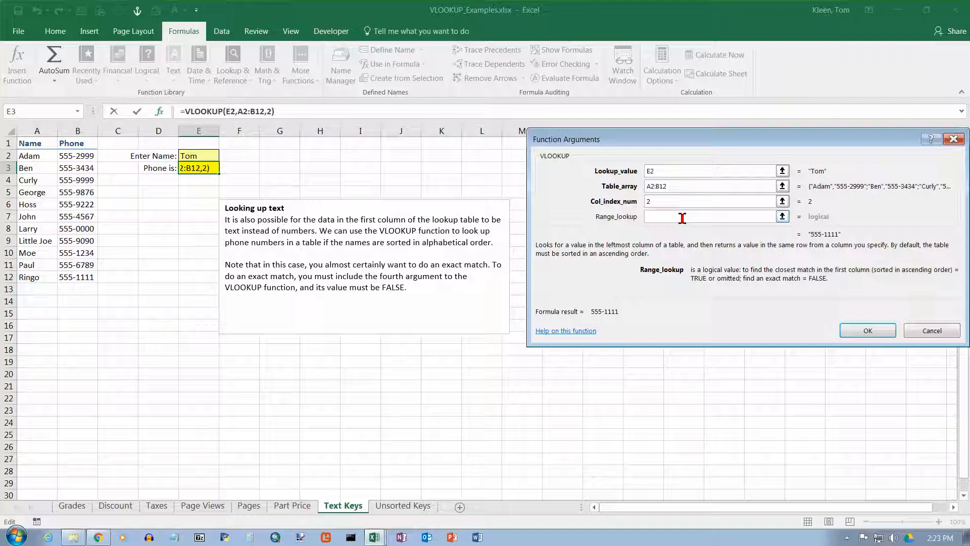
{"action": "type", "text": "false"}
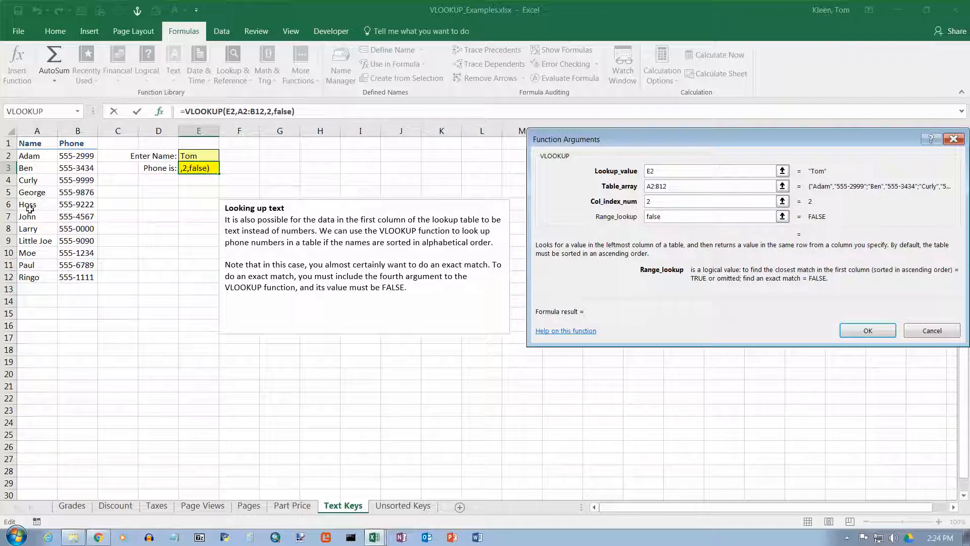
{"action": "left_click", "coordinate": [878, 331]}
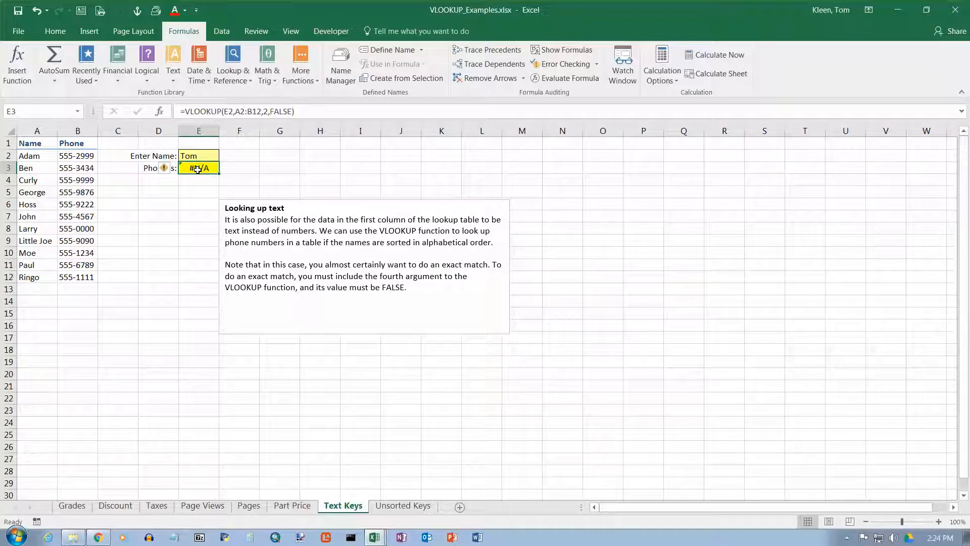
Replace the name in E2 with the one from row 12 of the phone list, and review the FALSE argument in the E3 formula.
{"action": "left_click", "coordinate": [205, 155]}
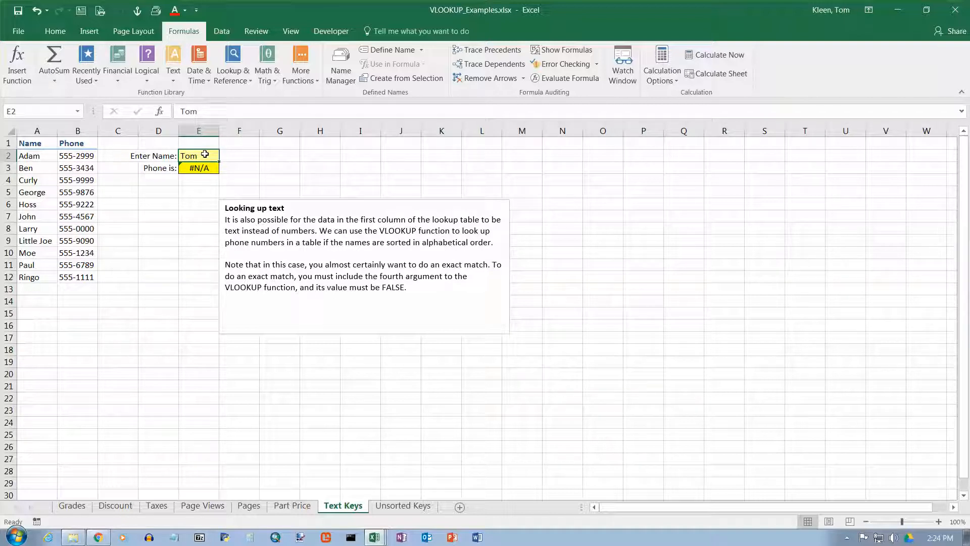
{"action": "type", "text": "ringo"}
{"action": "key", "text": "Return"}
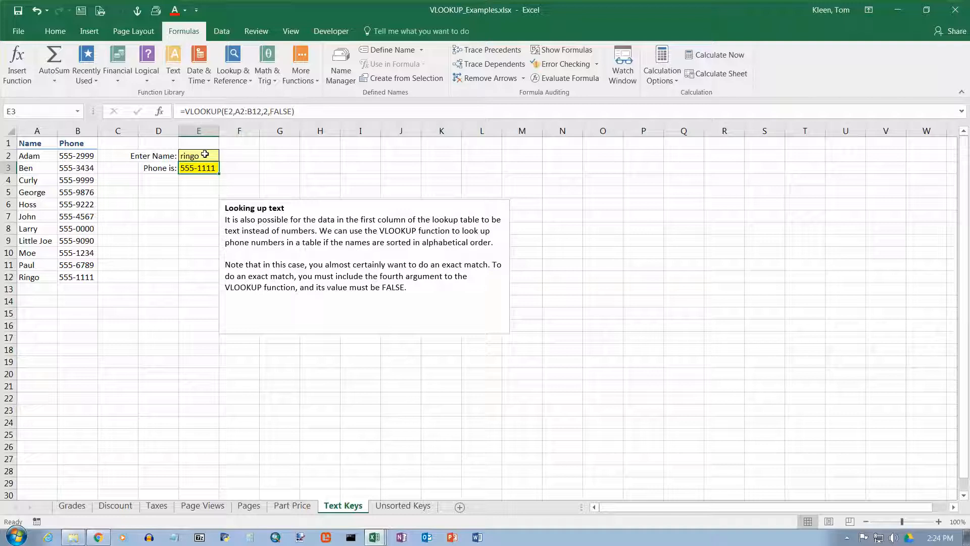
{"action": "left_click", "coordinate": [270, 110]}
{"action": "left_click_drag", "start_coordinate": [271, 110], "coordinate": [294, 110]}
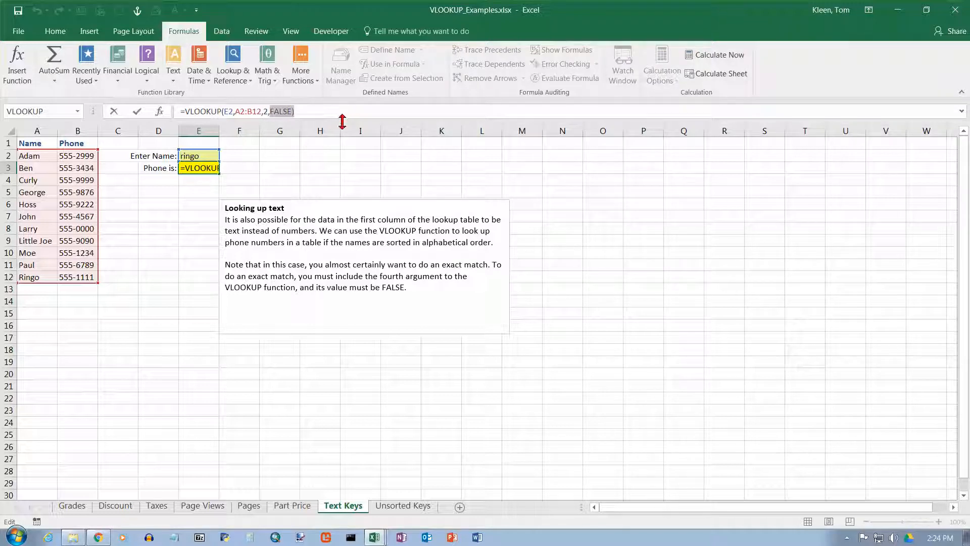
{"action": "key", "text": "ctrl+Return"}
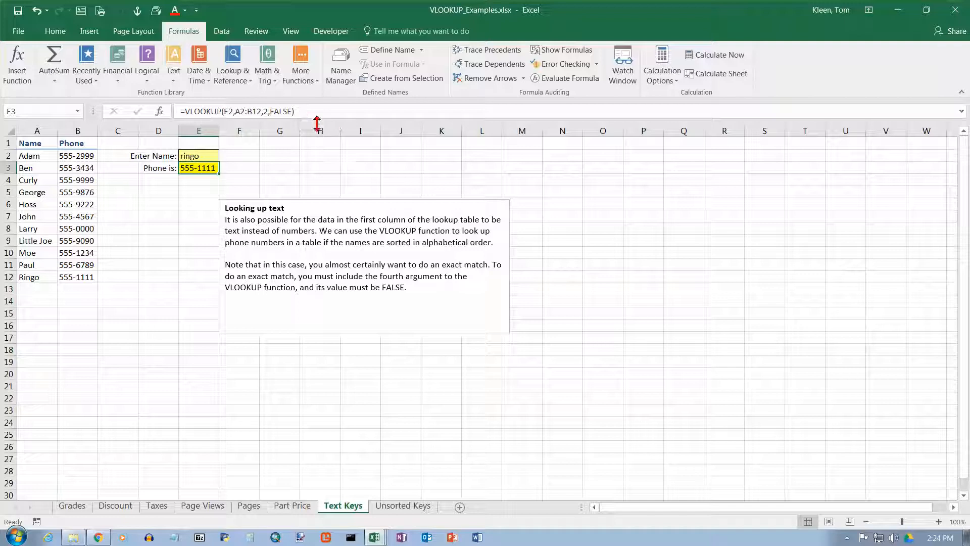